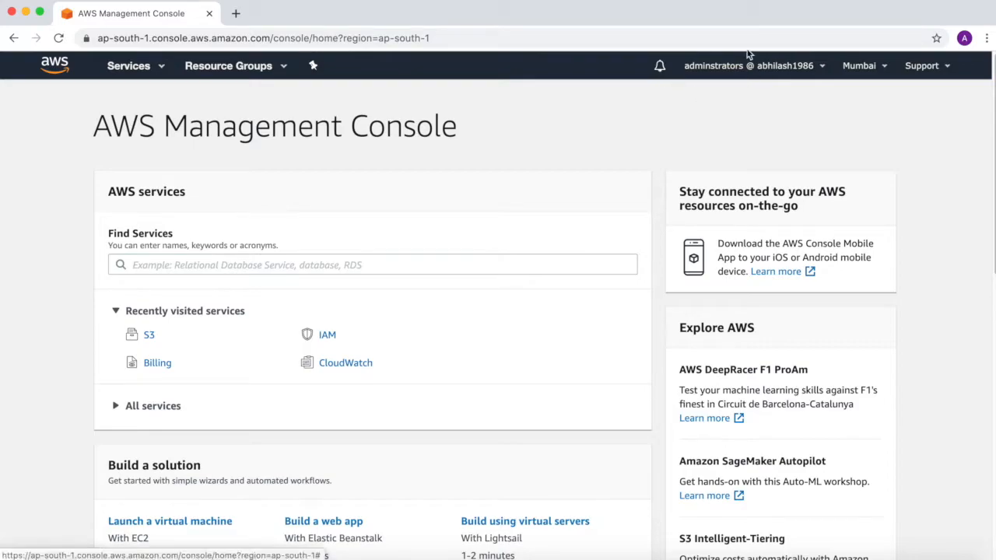
{"action": "left_click", "coordinate": [157, 70]}
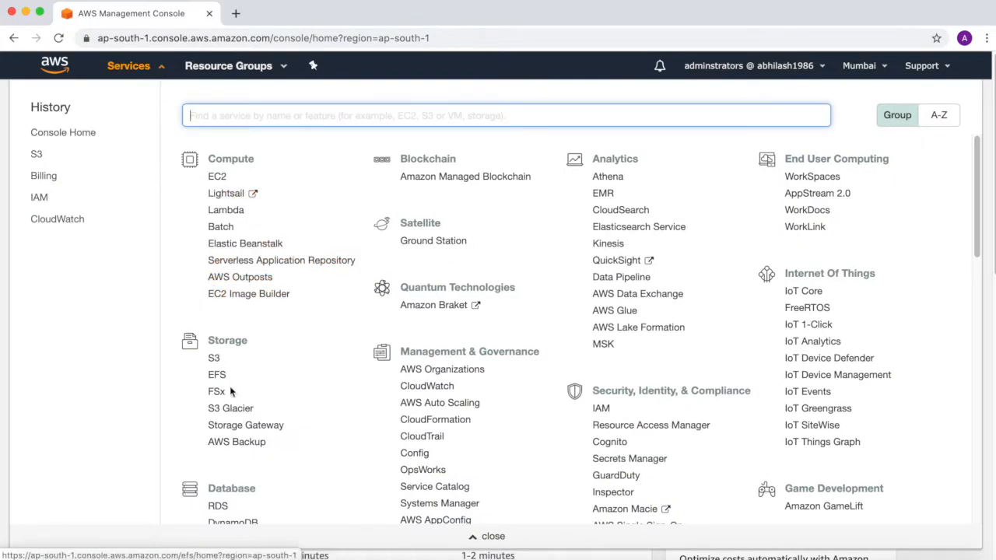
{"action": "left_click", "coordinate": [215, 361]}
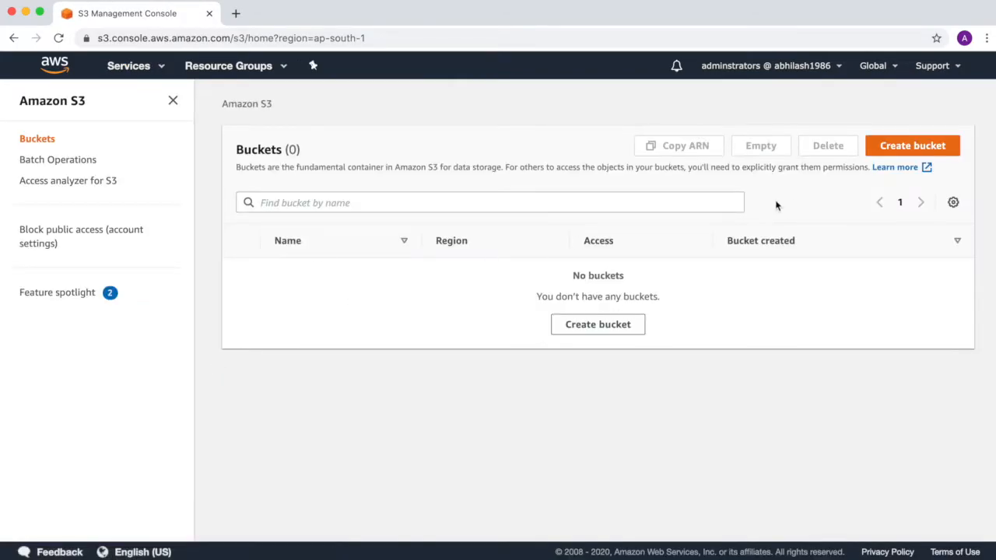
{"action": "left_click", "coordinate": [911, 146]}
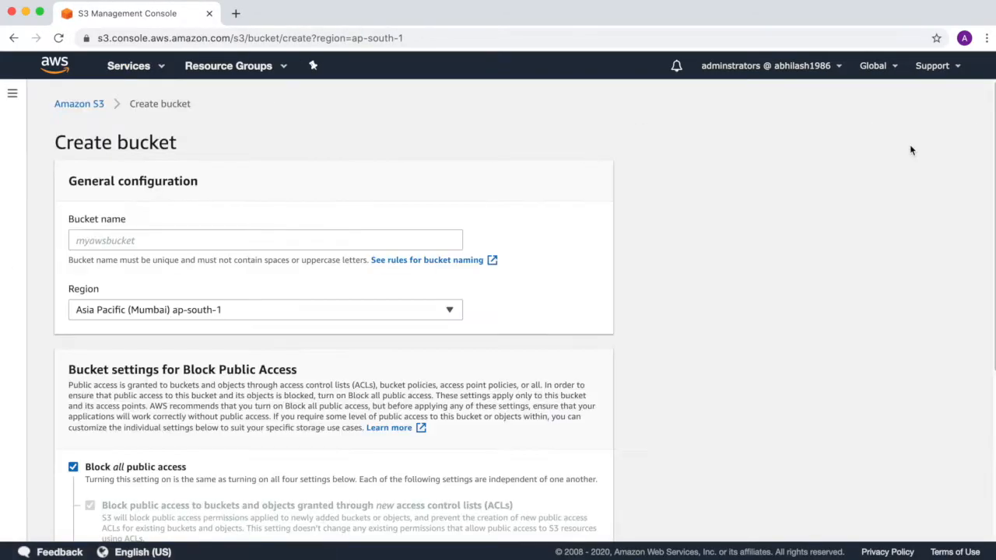
{"action": "left_click", "coordinate": [326, 246]}
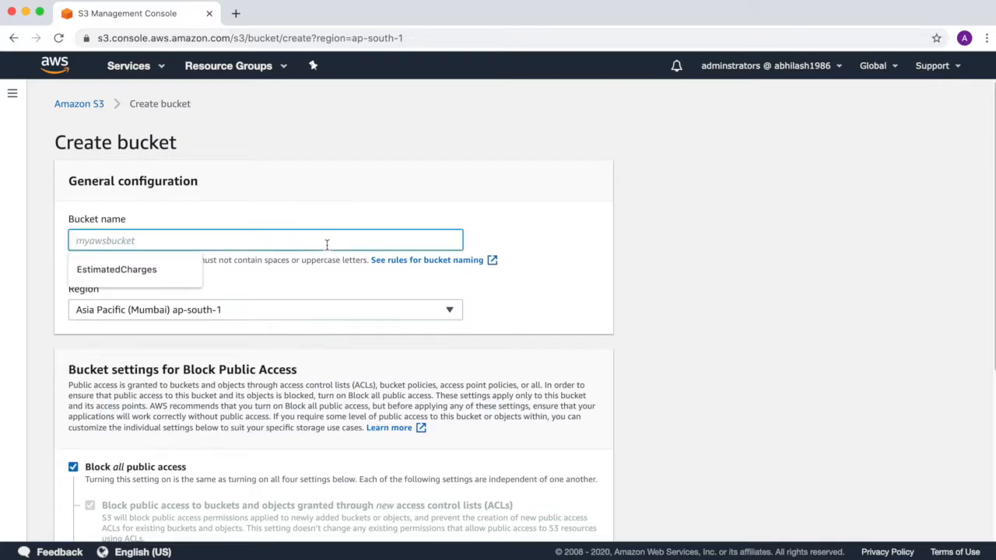
{"action": "type", "text": "www."}
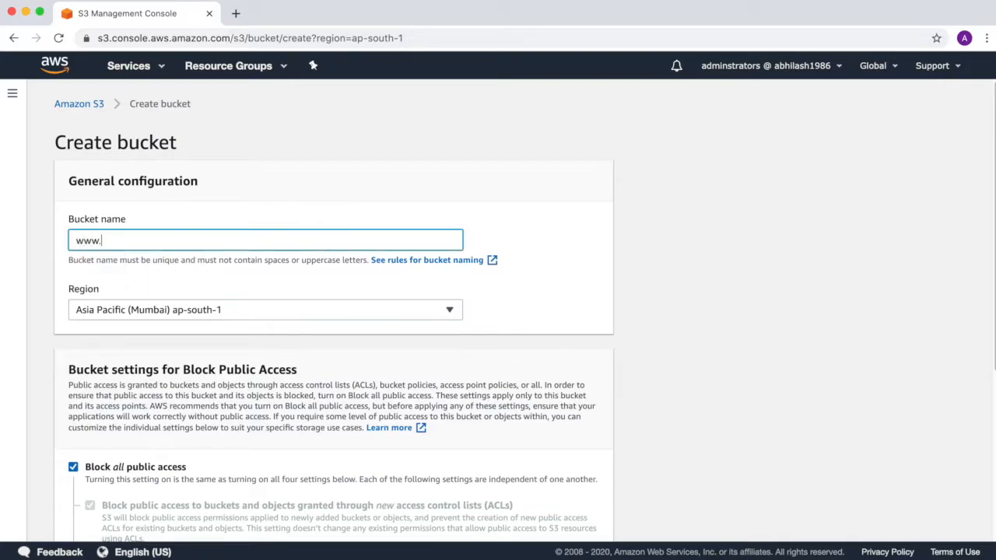
{"action": "type", "text": "togetherwithabhi"}
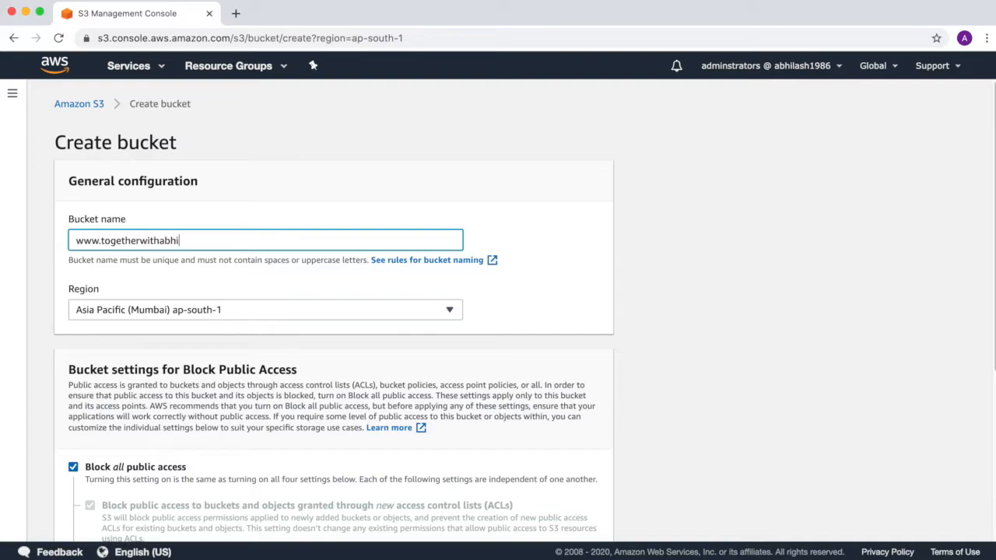
{"action": "type", "text": ".com"}
{"action": "scroll", "coordinate": [333, 381], "scroll_direction": "down", "scroll_amount": 1}
{"action": "scroll", "coordinate": [333, 381], "scroll_direction": "down", "scroll_amount": 6}
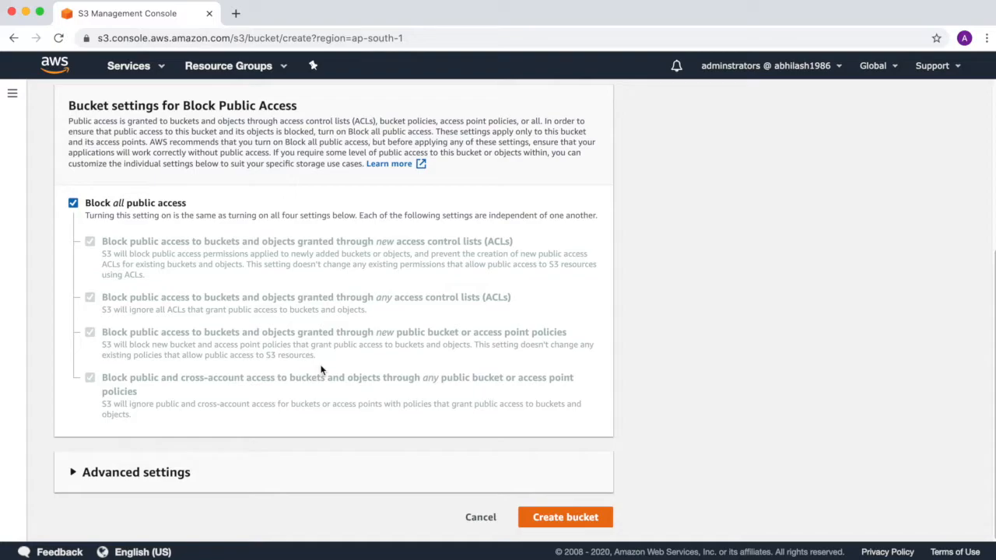
{"action": "left_click", "coordinate": [562, 516]}
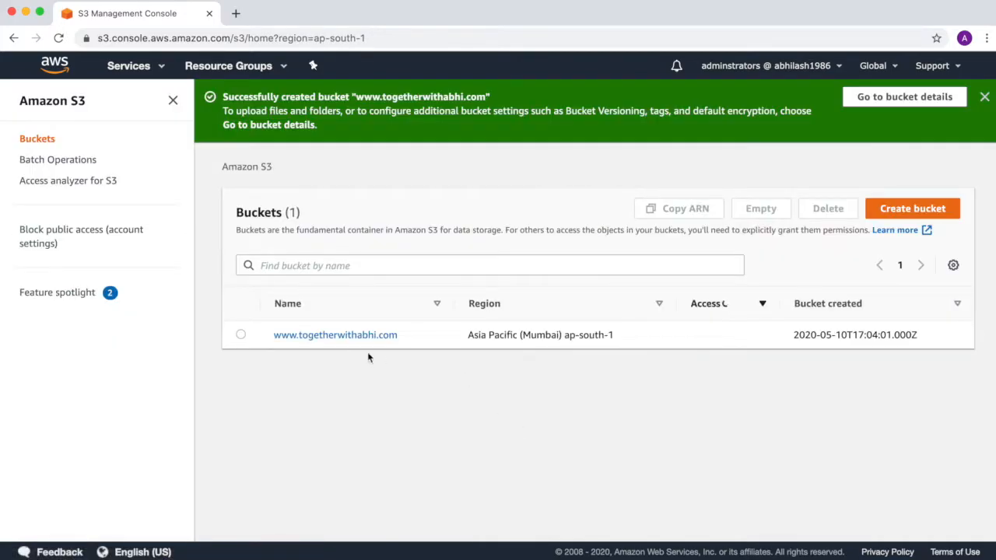
{"action": "left_click", "coordinate": [323, 336]}
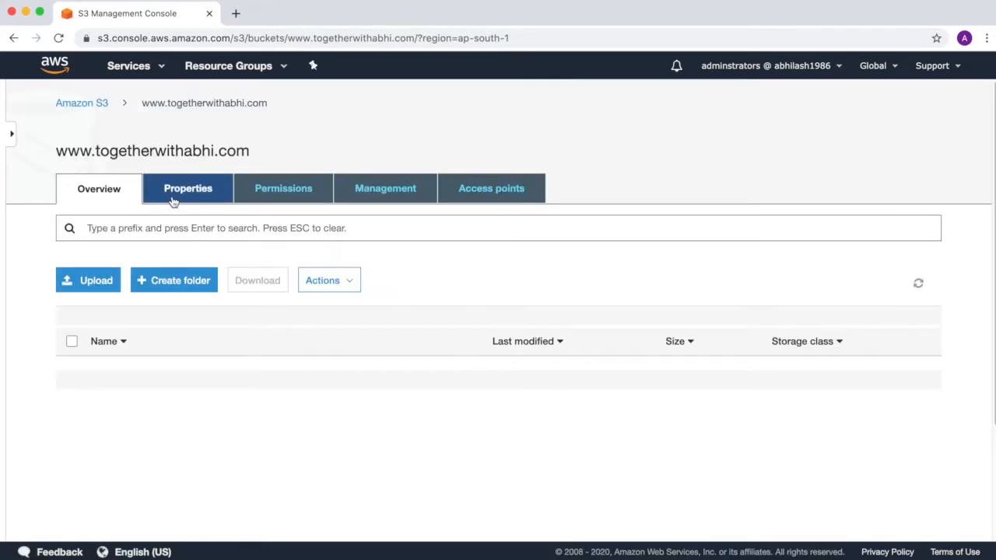
{"action": "left_click", "coordinate": [173, 195]}
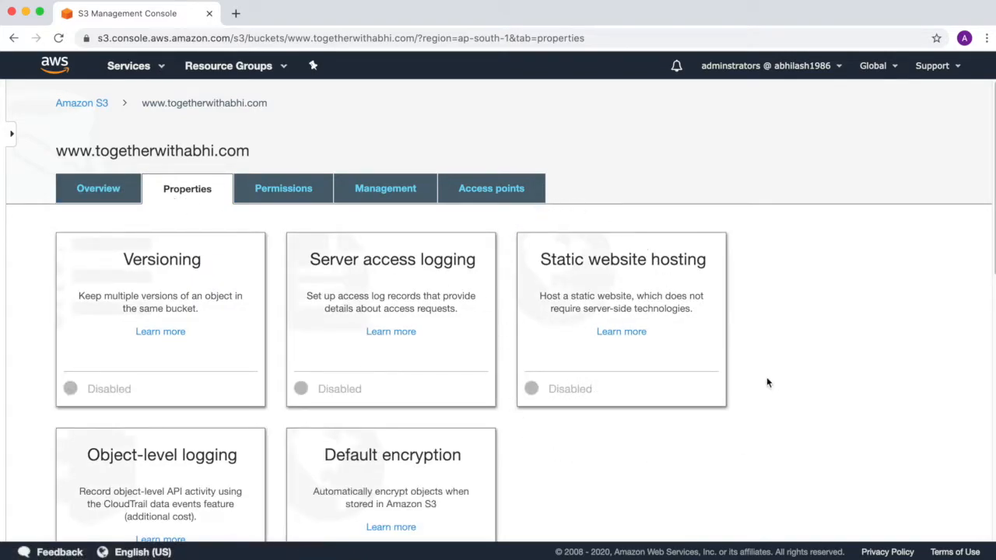
{"action": "left_click", "coordinate": [613, 269]}
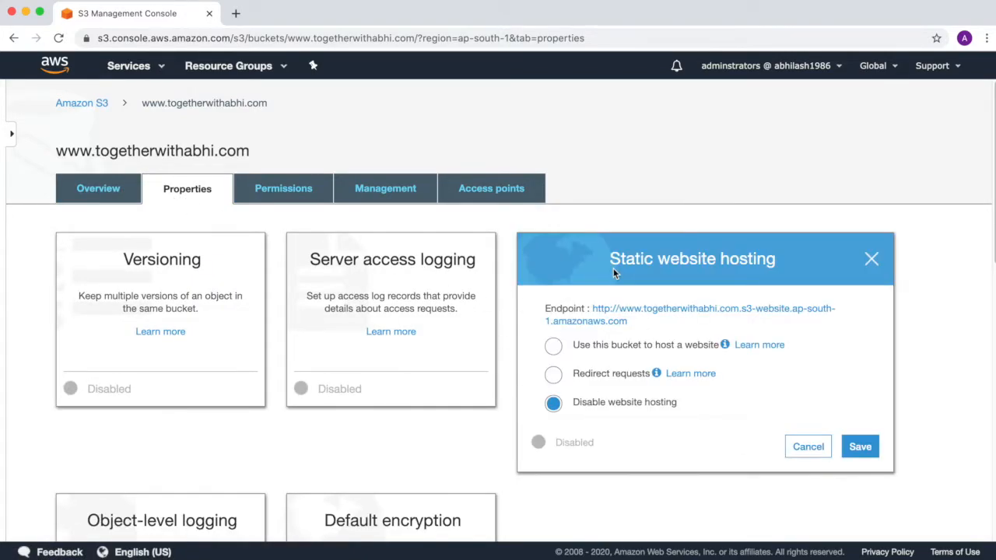
{"action": "left_click", "coordinate": [554, 350]}
{"action": "scroll", "coordinate": [607, 351], "scroll_direction": "down", "scroll_amount": 3}
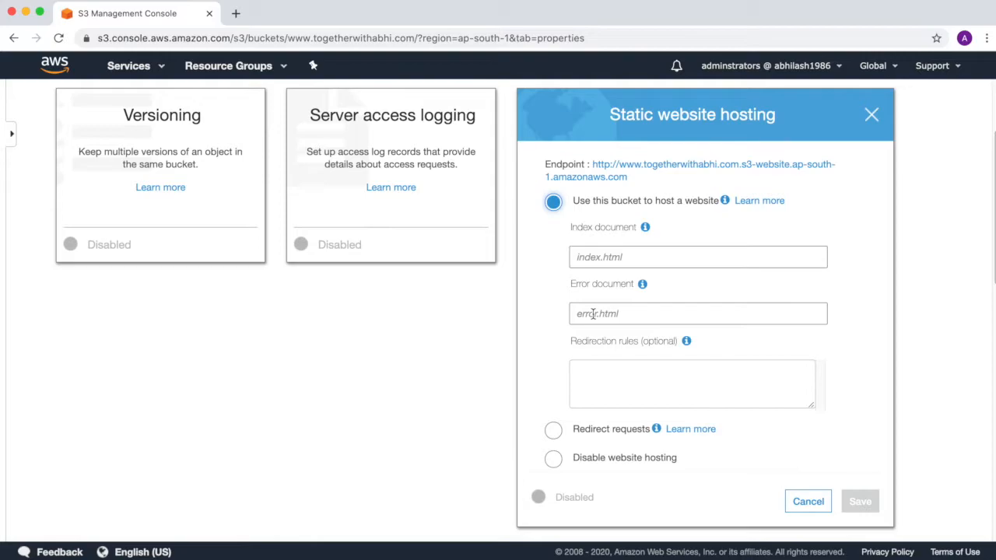
{"action": "left_click", "coordinate": [591, 261]}
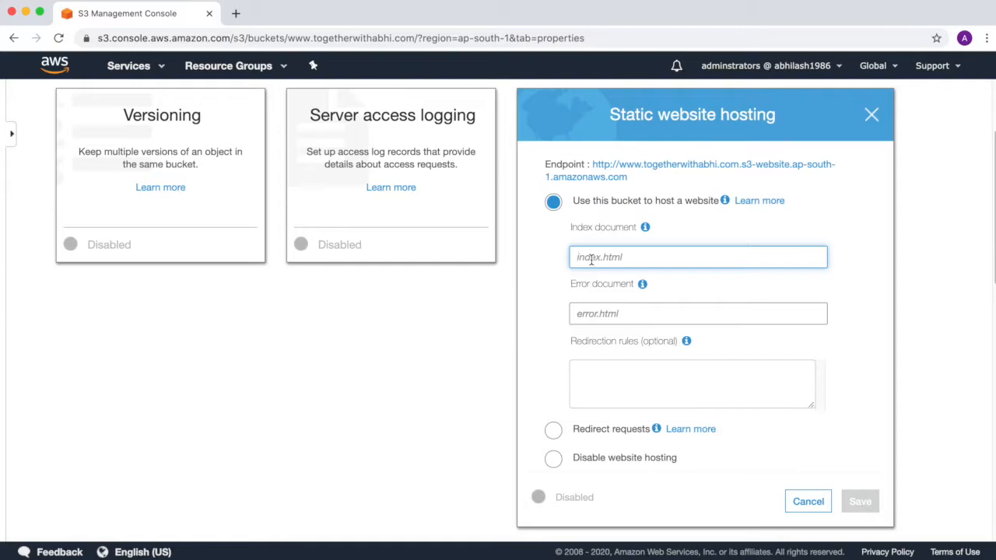
{"action": "type", "text": "index.html"}
{"action": "left_click", "coordinate": [634, 319]}
{"action": "type", "text": "error"}
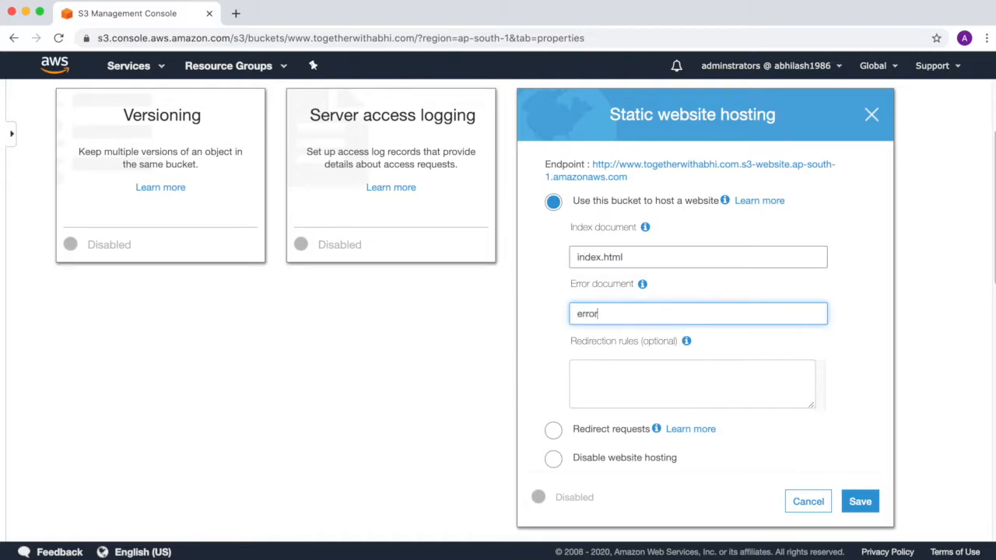
{"action": "type", "text": ".html"}
{"action": "left_click", "coordinate": [861, 502]}
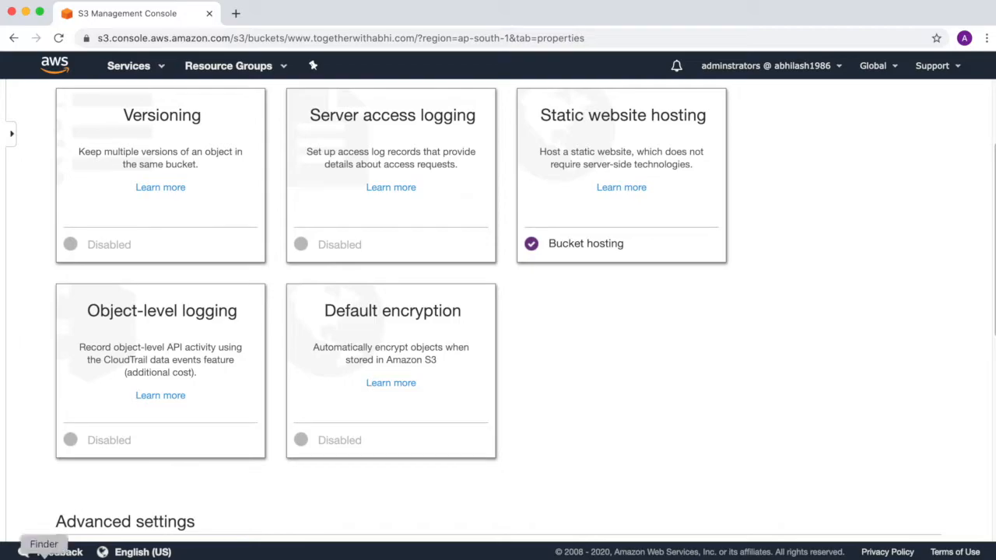
Step: Look at the website files in the S3 folder in Finder and examine the code of index.html and error.html in the text editor
{"action": "left_click", "coordinate": [44, 554]}
{"action": "left_click", "coordinate": [315, 246]}
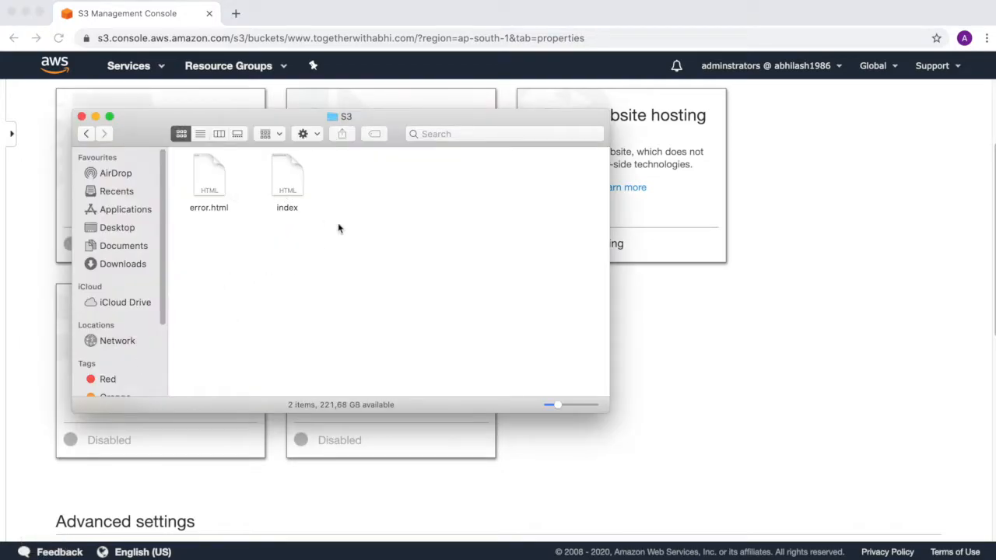
{"action": "left_click", "coordinate": [762, 554]}
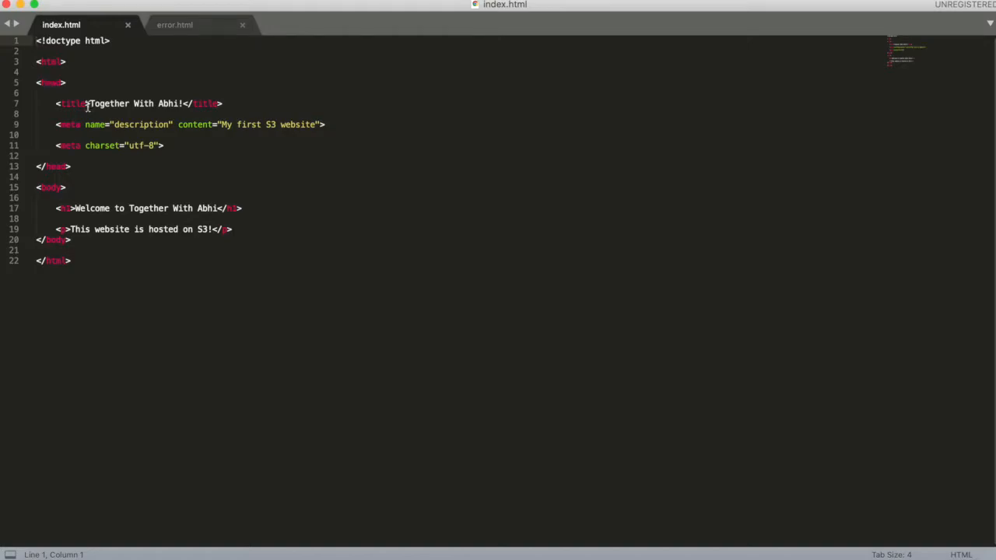
{"action": "left_click_drag", "start_coordinate": [89, 103], "coordinate": [172, 104]}
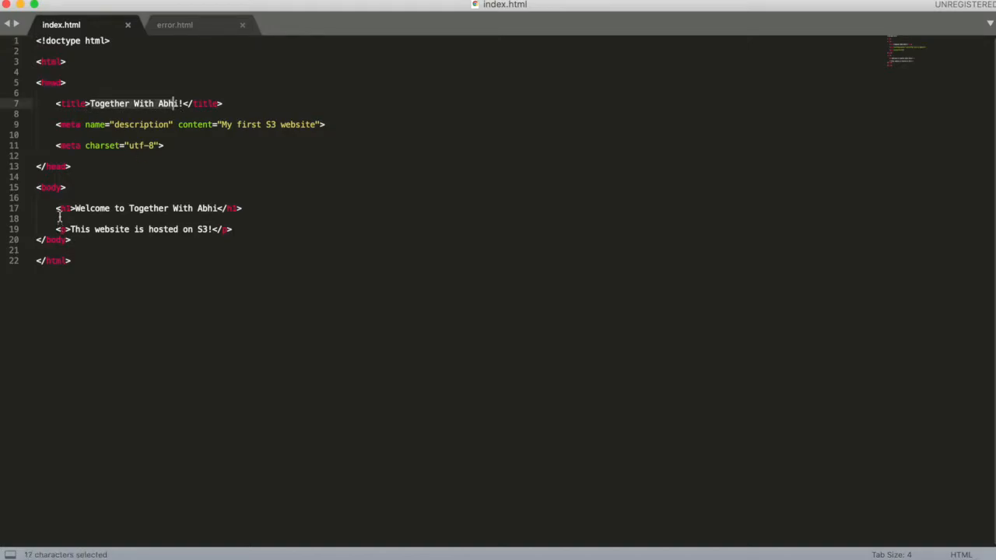
{"action": "left_click", "coordinate": [186, 30]}
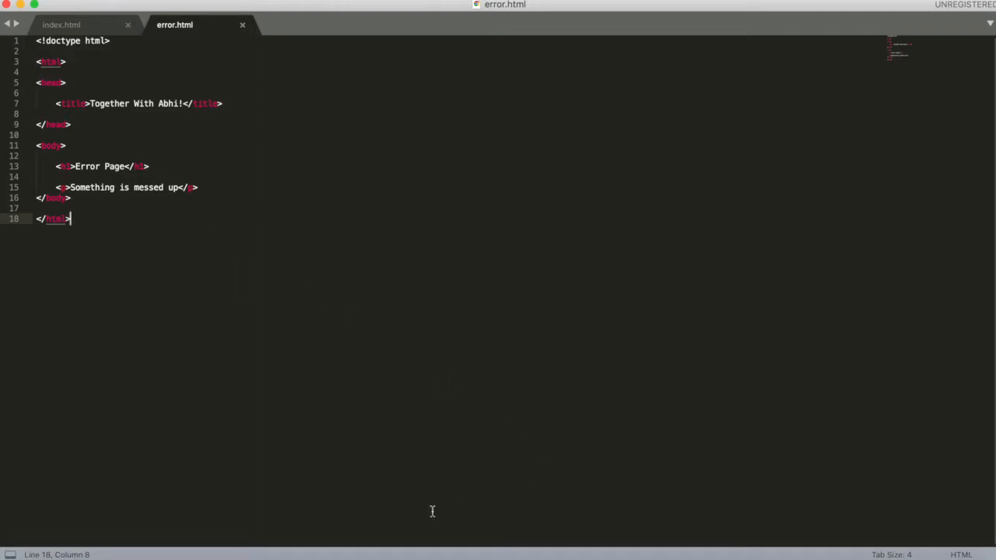
Step: Return to Chrome and turn off Block all public access for the bucket, confirming the change with "confirm"
{"action": "left_click", "coordinate": [675, 554]}
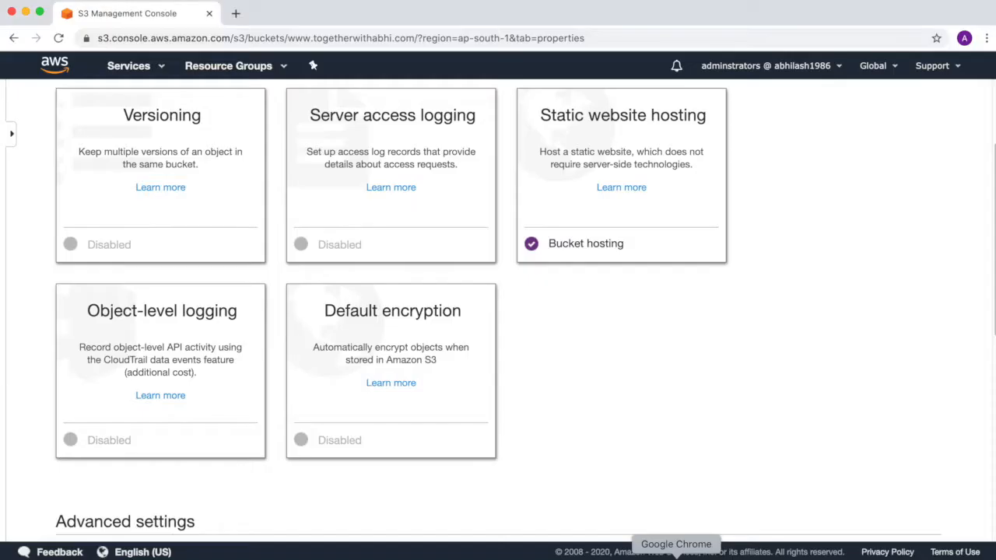
{"action": "scroll", "coordinate": [516, 343], "scroll_direction": "up", "scroll_amount": 3}
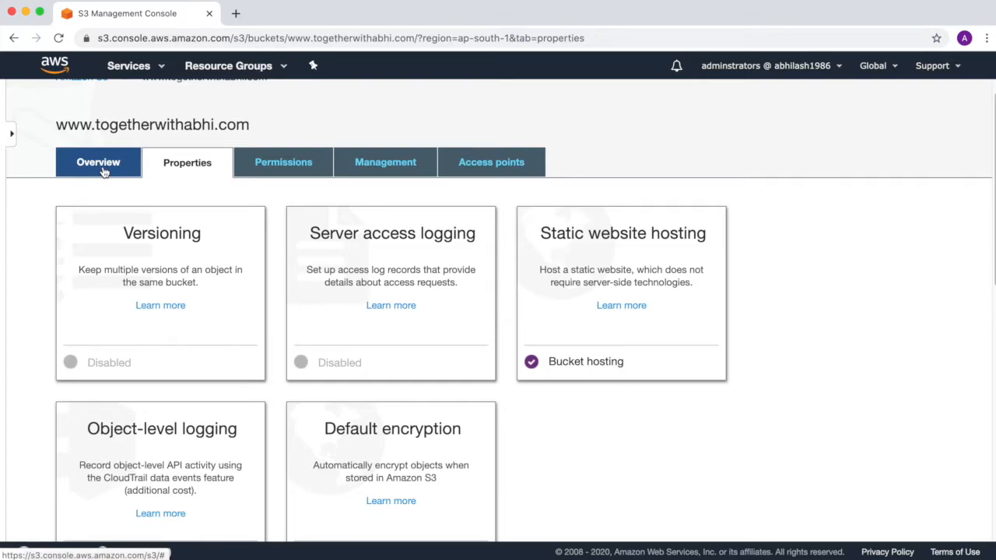
{"action": "left_click", "coordinate": [260, 166]}
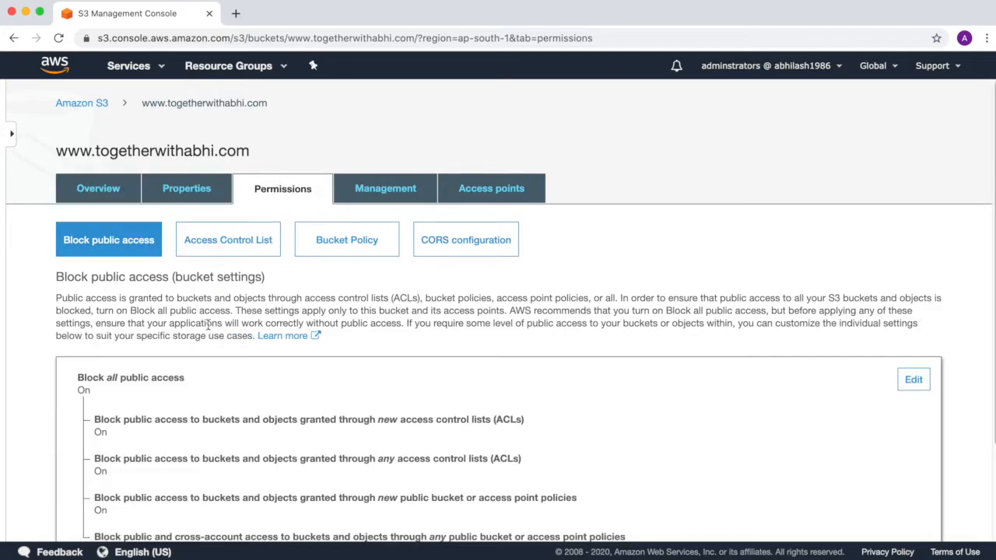
{"action": "scroll", "coordinate": [209, 325], "scroll_direction": "down", "scroll_amount": 3}
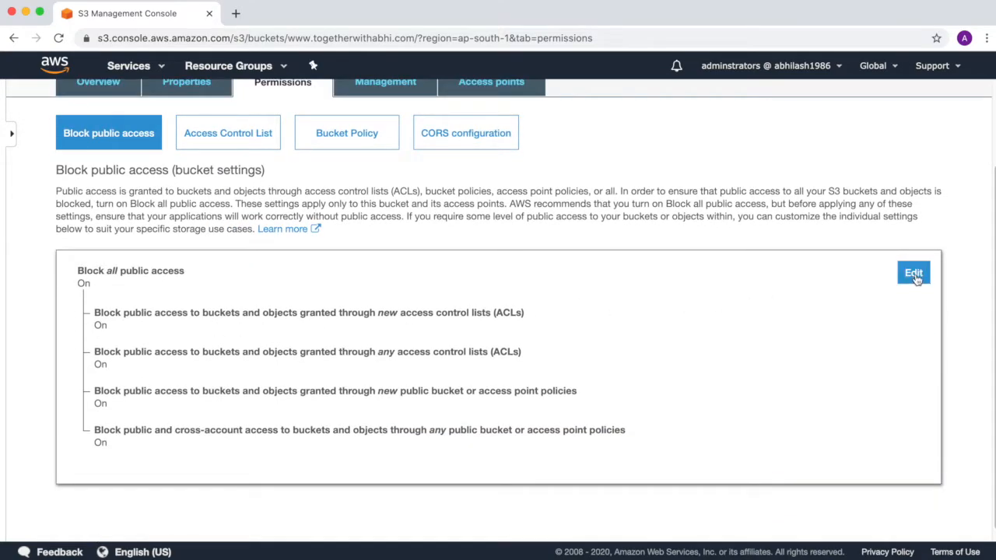
{"action": "left_click", "coordinate": [914, 277]}
{"action": "left_click", "coordinate": [82, 272]}
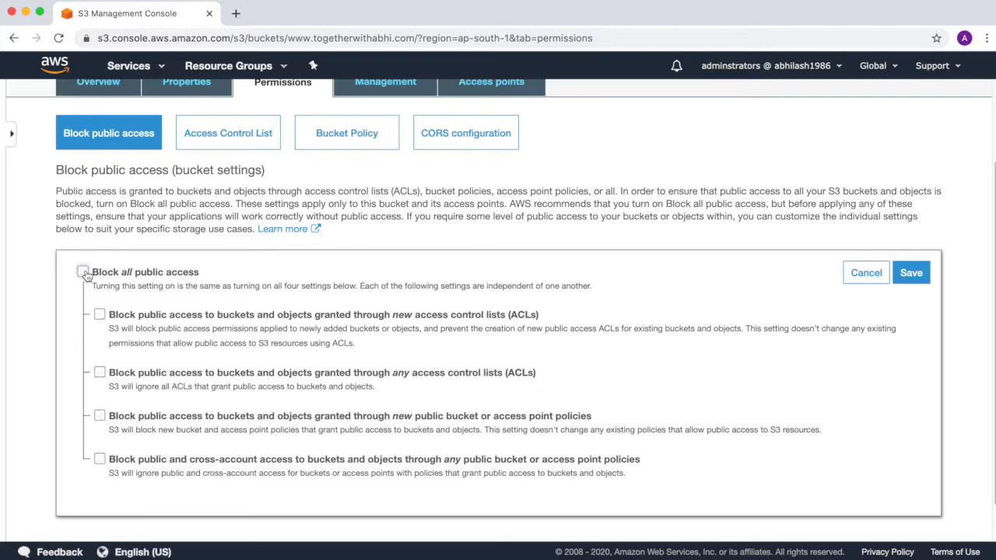
{"action": "left_click", "coordinate": [895, 283]}
{"action": "left_click", "coordinate": [337, 383]}
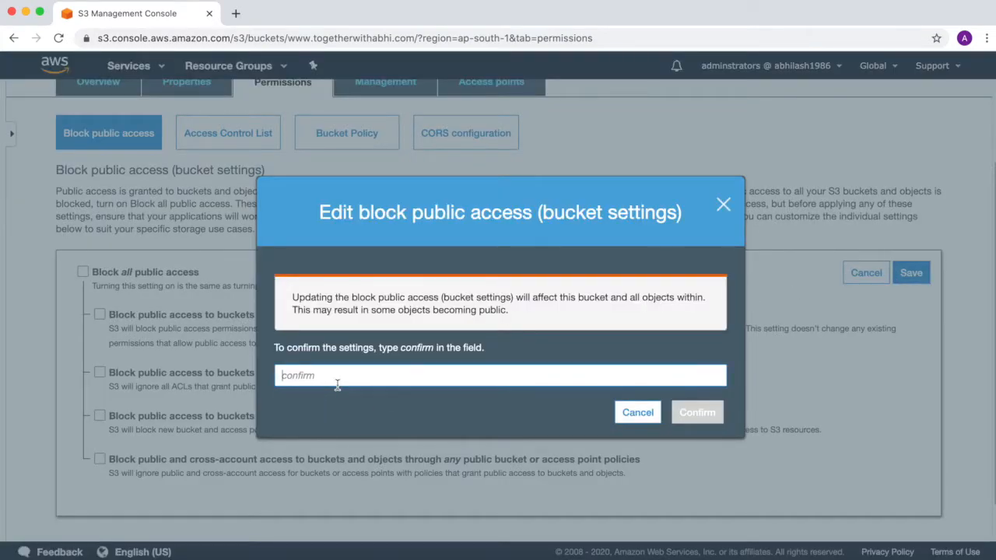
{"action": "type", "text": "confirm"}
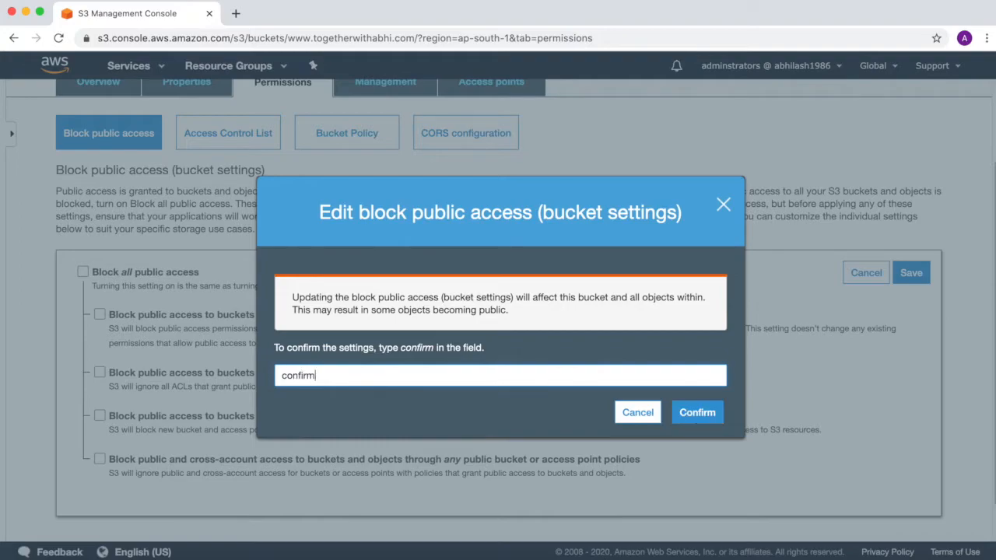
{"action": "left_click", "coordinate": [682, 412]}
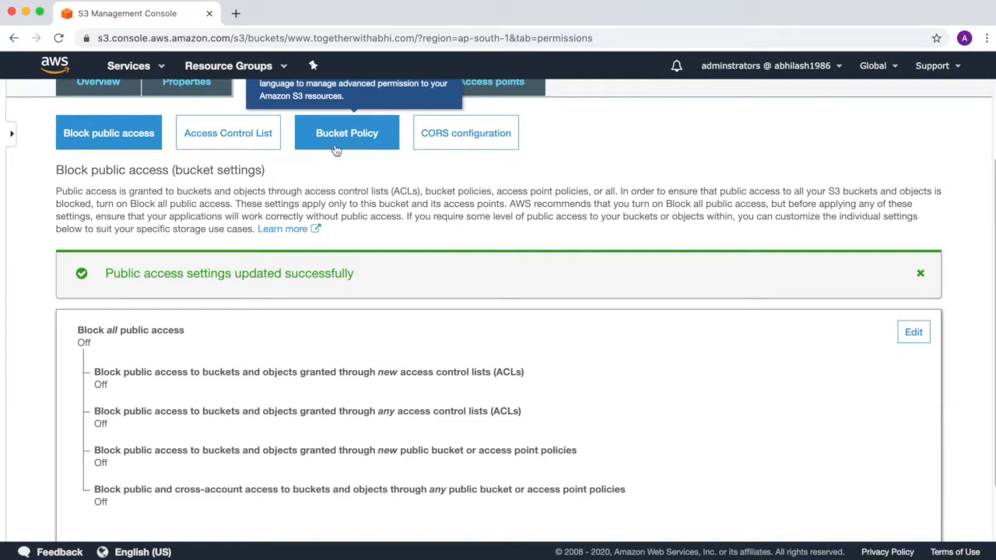
Step: Open the AWS Policy Generator from the bucket policy editor and set the policy type to S3 Bucket Policy
{"action": "left_click", "coordinate": [336, 150]}
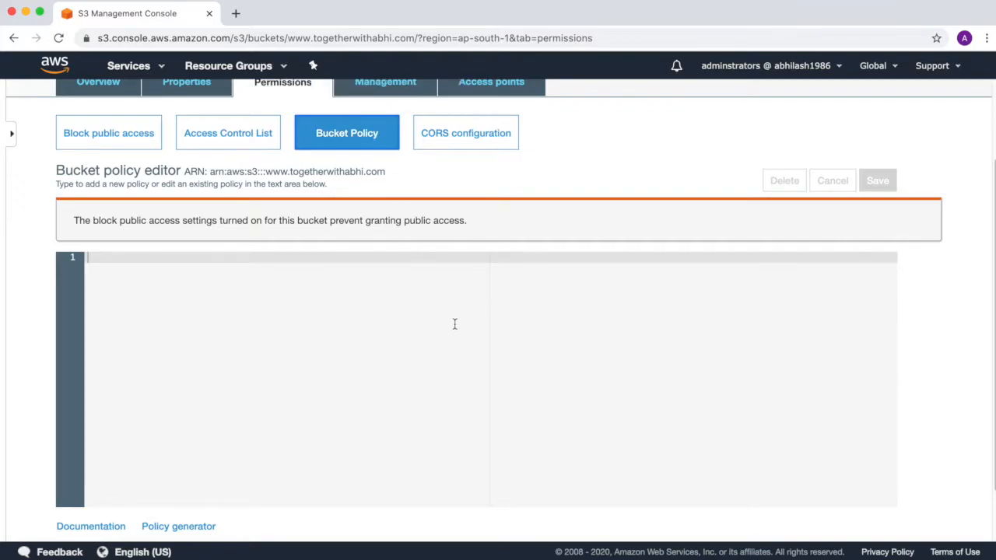
{"action": "scroll", "coordinate": [454, 324], "scroll_direction": "down", "scroll_amount": 1}
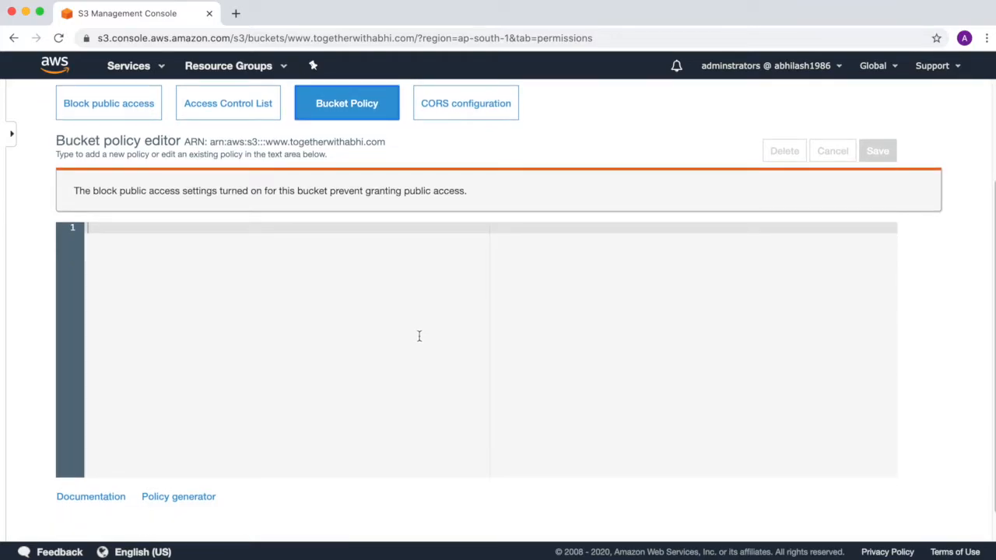
{"action": "left_click", "coordinate": [197, 505]}
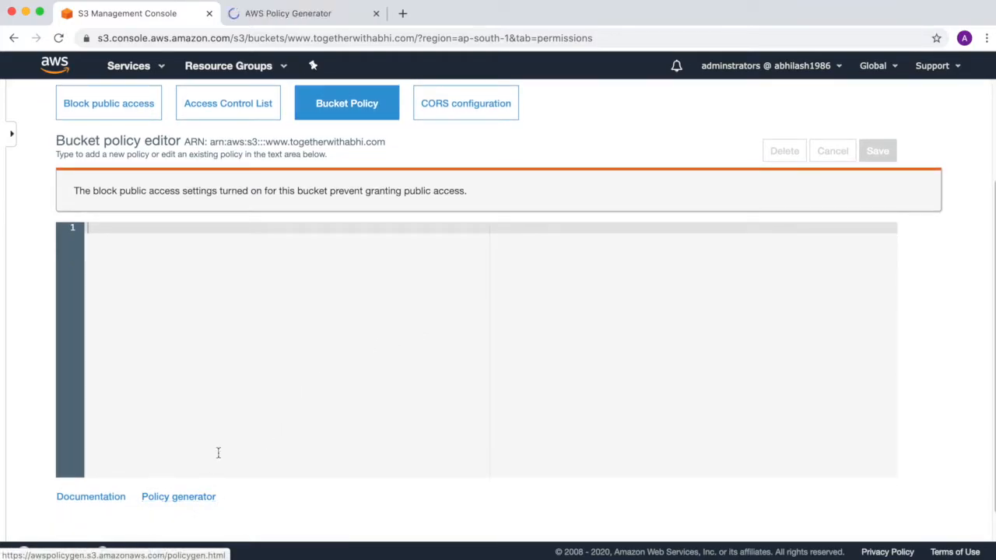
{"action": "left_click", "coordinate": [314, 14]}
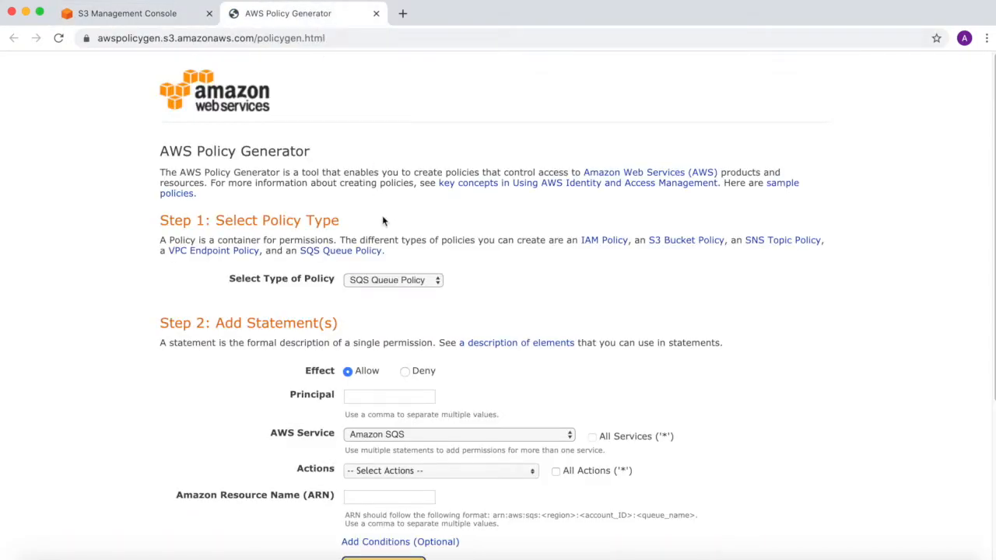
{"action": "left_click", "coordinate": [436, 282]}
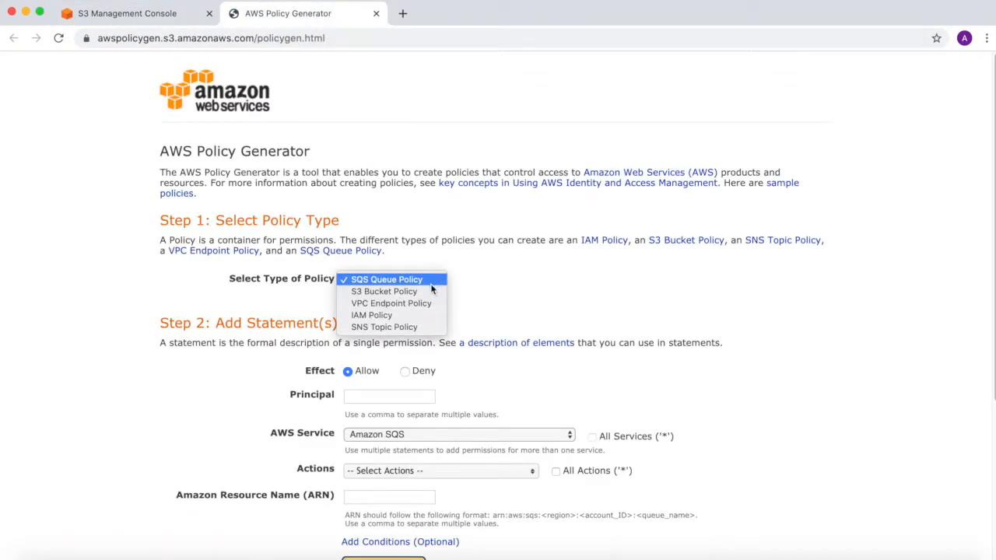
{"action": "left_click", "coordinate": [428, 291]}
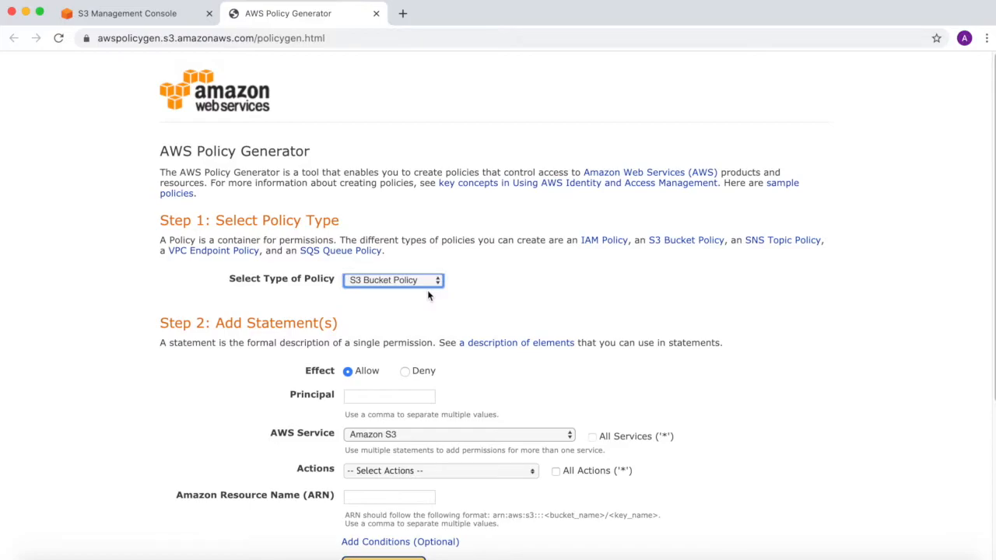
Step: Set the policy statement's principal to * and select the GetObject action for Amazon S3
{"action": "scroll", "coordinate": [463, 320], "scroll_direction": "down", "scroll_amount": 1}
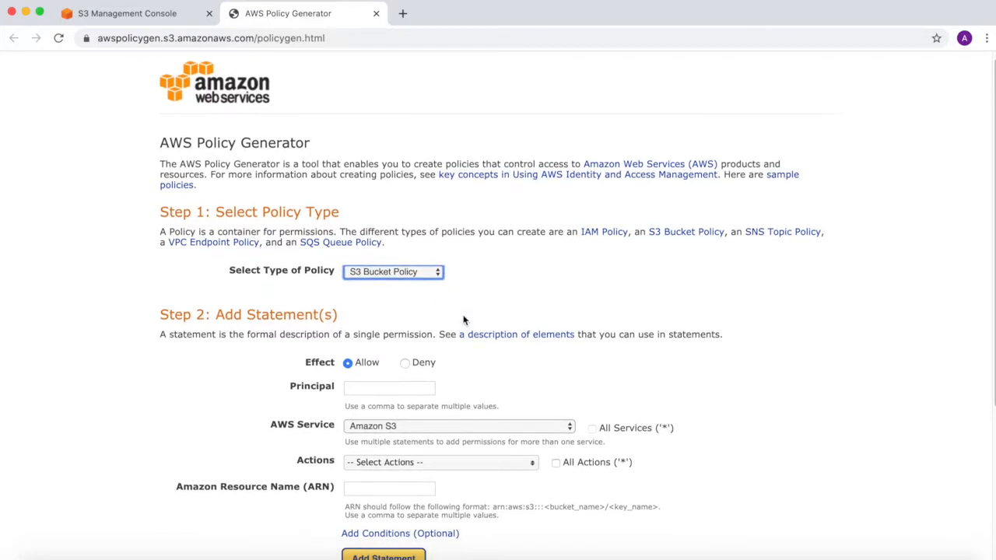
{"action": "left_click", "coordinate": [384, 391]}
{"action": "type", "text": "*"}
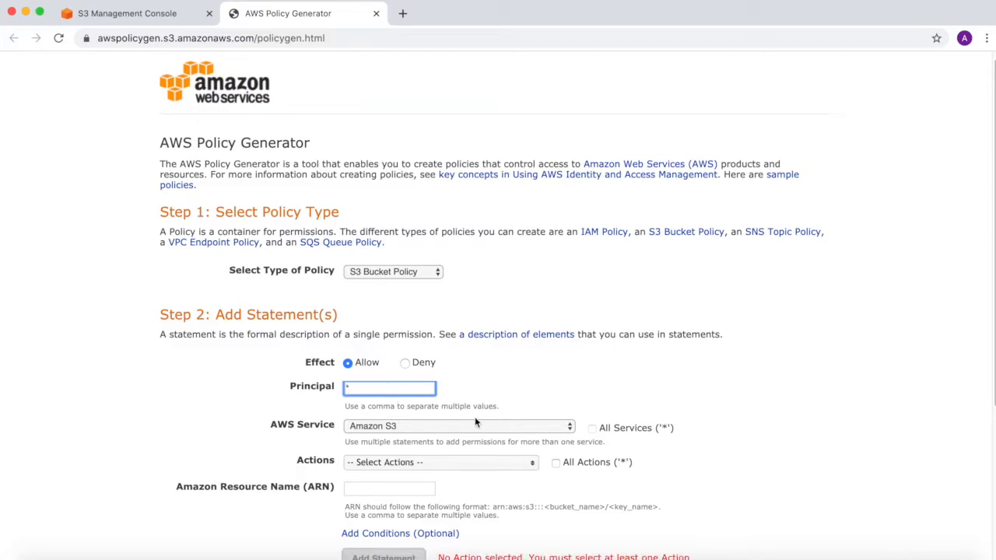
{"action": "left_click", "coordinate": [478, 464]}
{"action": "scroll", "coordinate": [478, 464], "scroll_direction": "down", "scroll_amount": 1}
{"action": "scroll", "coordinate": [478, 464], "scroll_direction": "down", "scroll_amount": 3}
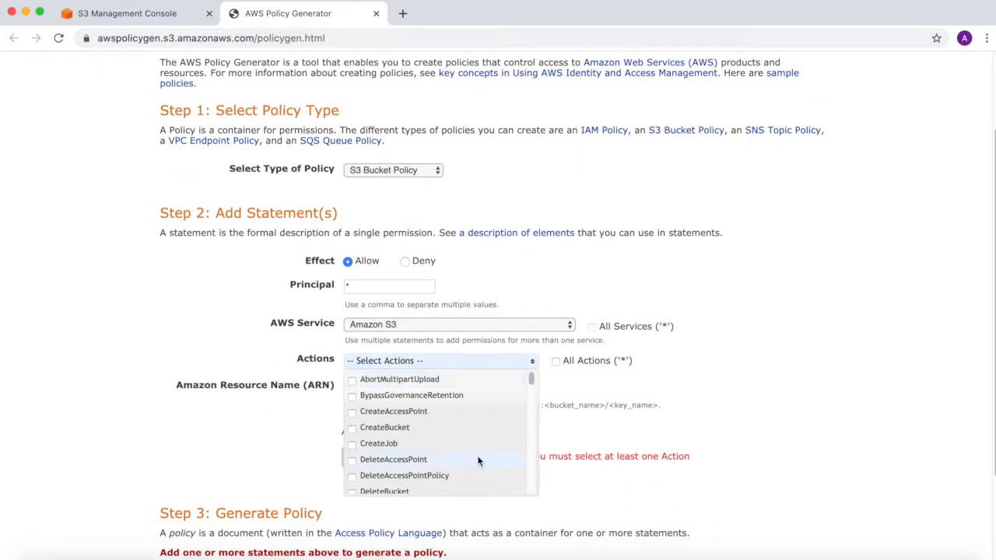
{"action": "scroll", "coordinate": [479, 462], "scroll_direction": "down", "scroll_amount": 5}
{"action": "scroll", "coordinate": [478, 461], "scroll_direction": "down", "scroll_amount": 10}
{"action": "scroll", "coordinate": [478, 461], "scroll_direction": "down", "scroll_amount": 5}
{"action": "scroll", "coordinate": [478, 462], "scroll_direction": "up", "scroll_amount": 7}
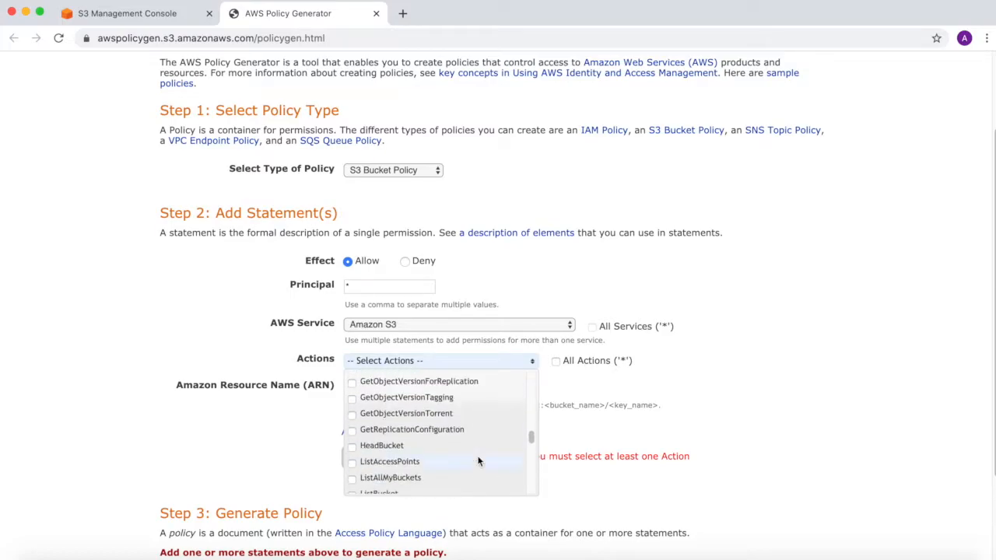
{"action": "scroll", "coordinate": [478, 462], "scroll_direction": "up", "scroll_amount": 4}
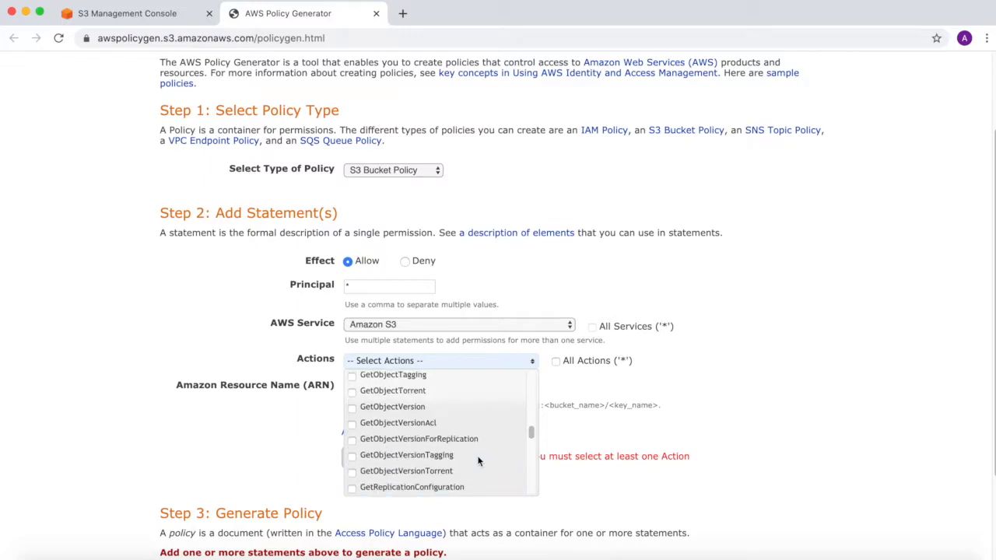
{"action": "scroll", "coordinate": [478, 461], "scroll_direction": "up", "scroll_amount": 4}
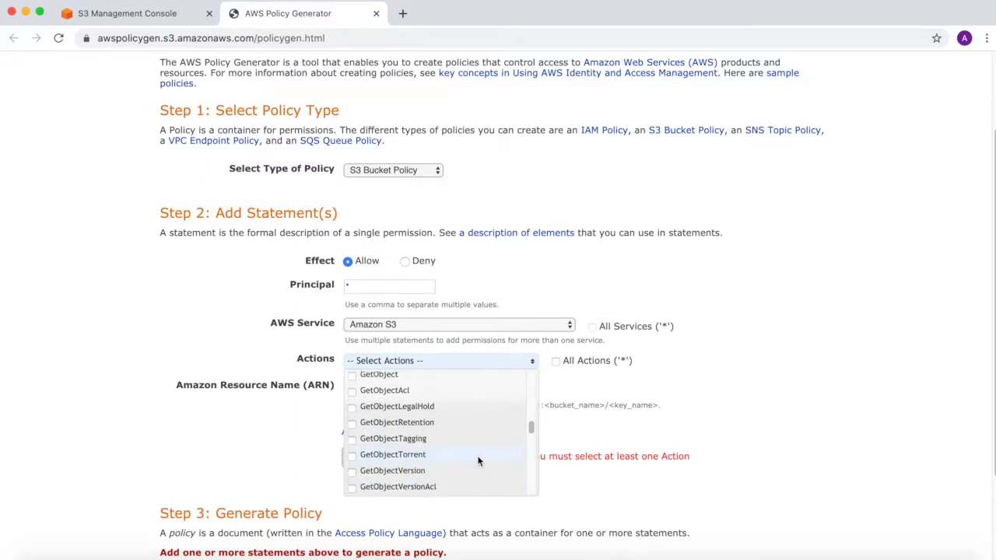
{"action": "left_click", "coordinate": [351, 375]}
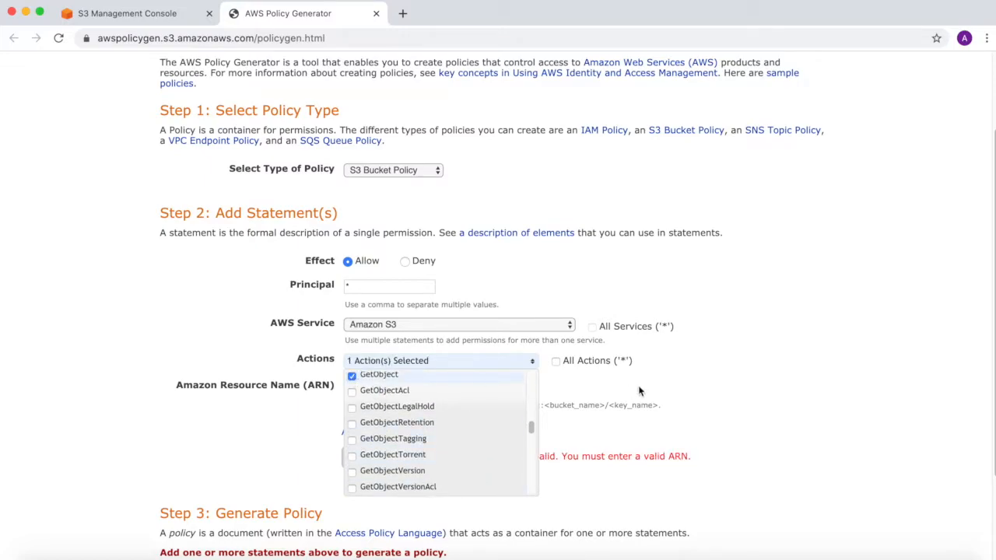
{"action": "left_click", "coordinate": [691, 381]}
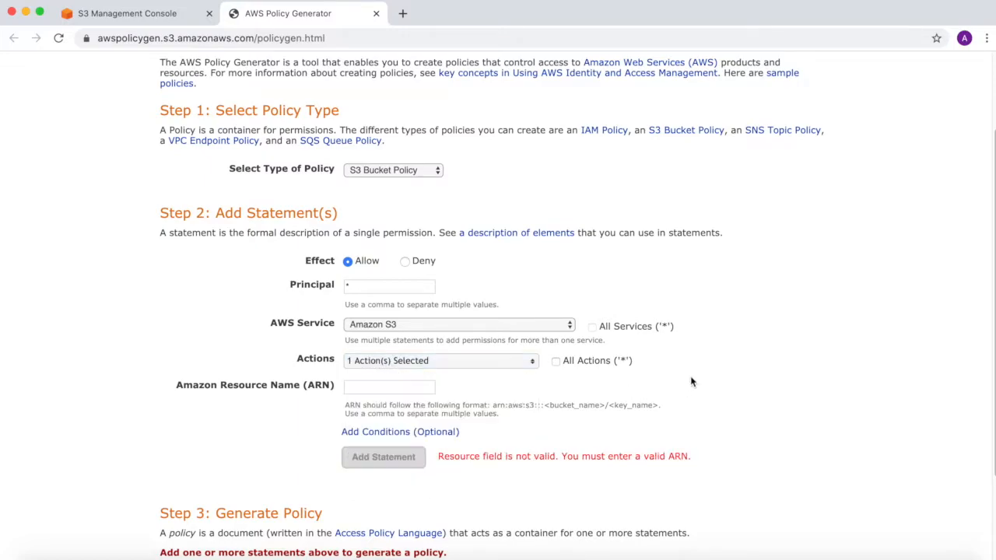
Step: Copy the bucket's ARN from the S3 bucket policy editor into the statement's Amazon Resource Name and add the statement
{"action": "left_click", "coordinate": [387, 384]}
{"action": "left_click", "coordinate": [130, 14]}
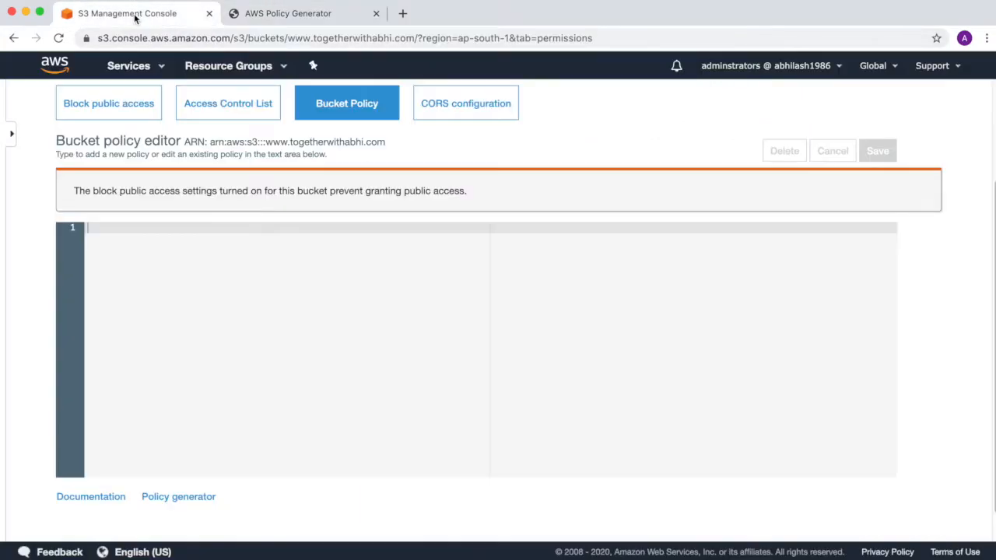
{"action": "left_click_drag", "start_coordinate": [214, 142], "coordinate": [387, 151]}
{"action": "key", "text": "super+c"}
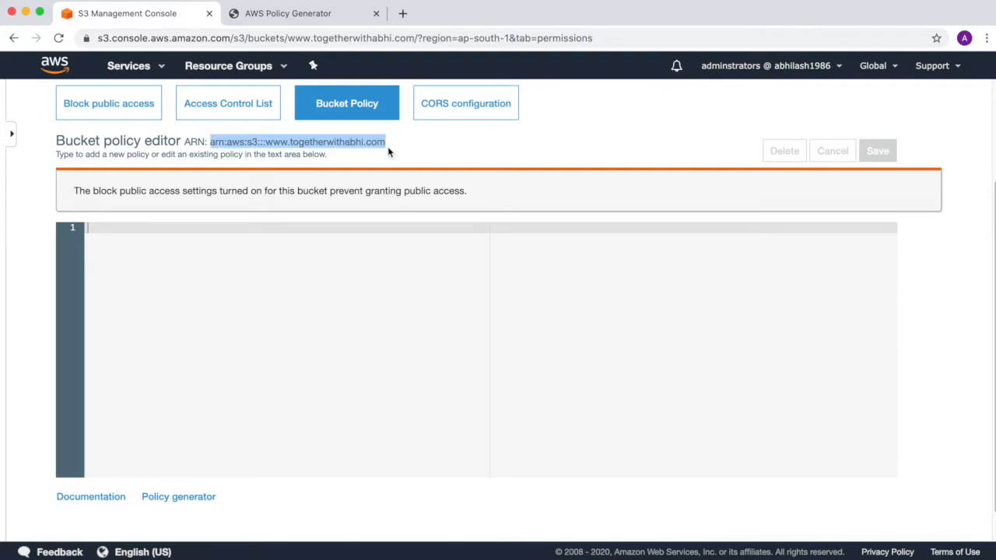
{"action": "left_click", "coordinate": [286, 18]}
{"action": "key", "text": "super+v"}
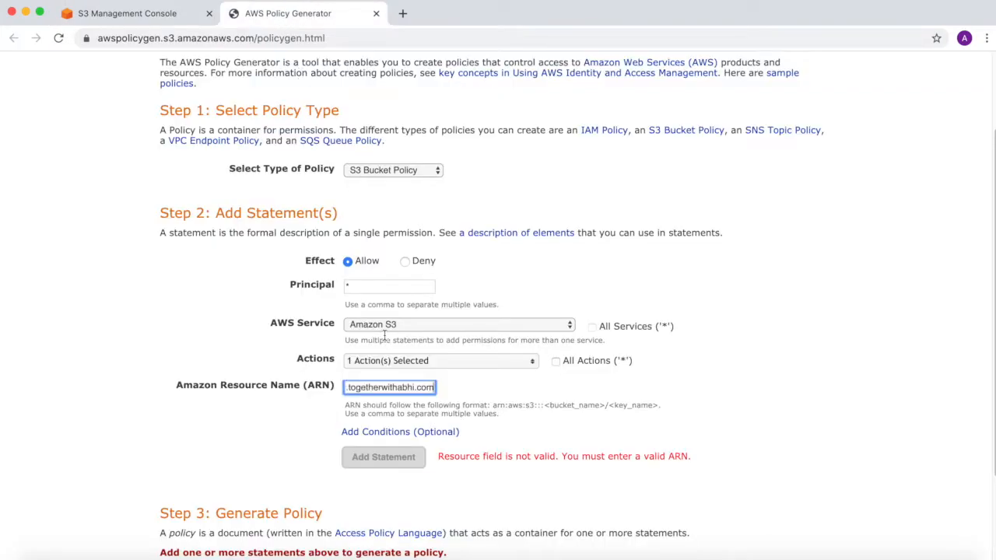
{"action": "left_click", "coordinate": [392, 459]}
Step: Generate the policy from the added statement, copy the whole JSON document and close it
{"action": "scroll", "coordinate": [392, 459], "scroll_direction": "down", "scroll_amount": 5}
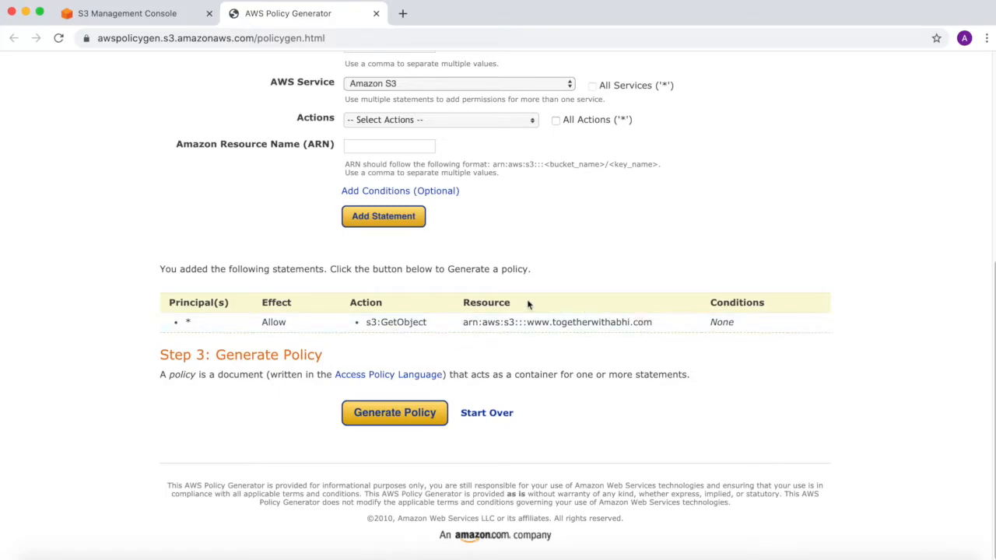
{"action": "left_click", "coordinate": [392, 419]}
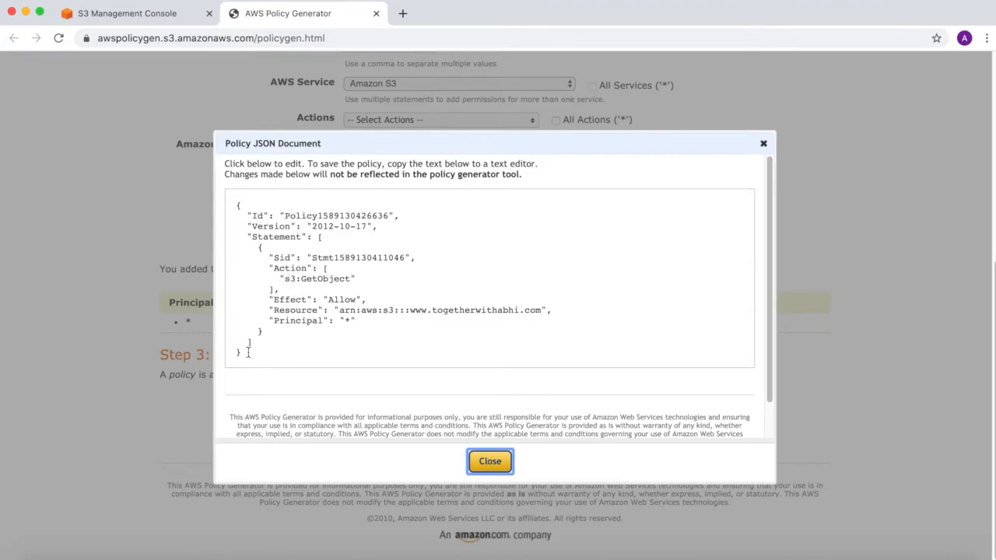
{"action": "left_click_drag", "start_coordinate": [248, 353], "coordinate": [226, 209]}
{"action": "key", "text": "super+c"}
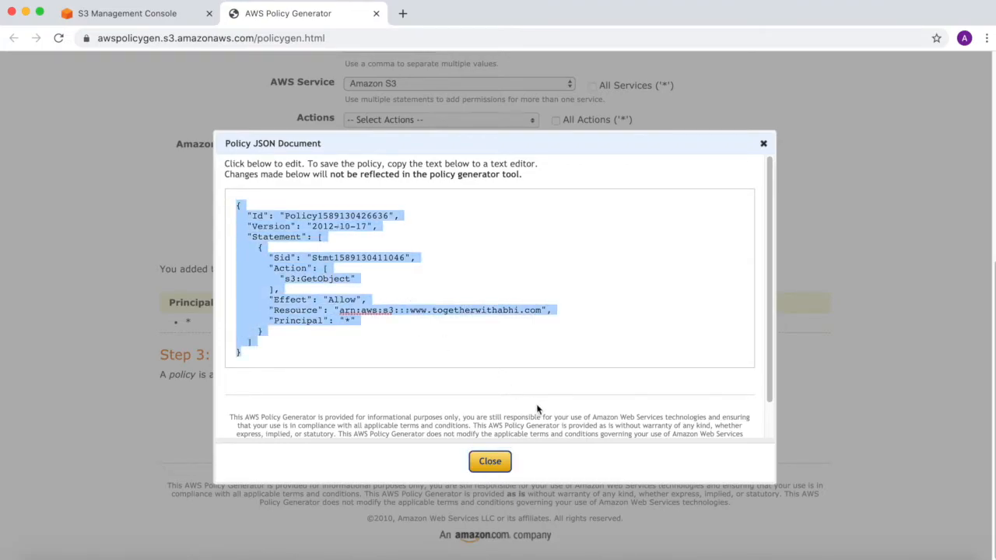
{"action": "left_click", "coordinate": [491, 463]}
Step: Paste the copied policy JSON into the bucket policy editor of the S3 console and try to save it
{"action": "left_click", "coordinate": [169, 25]}
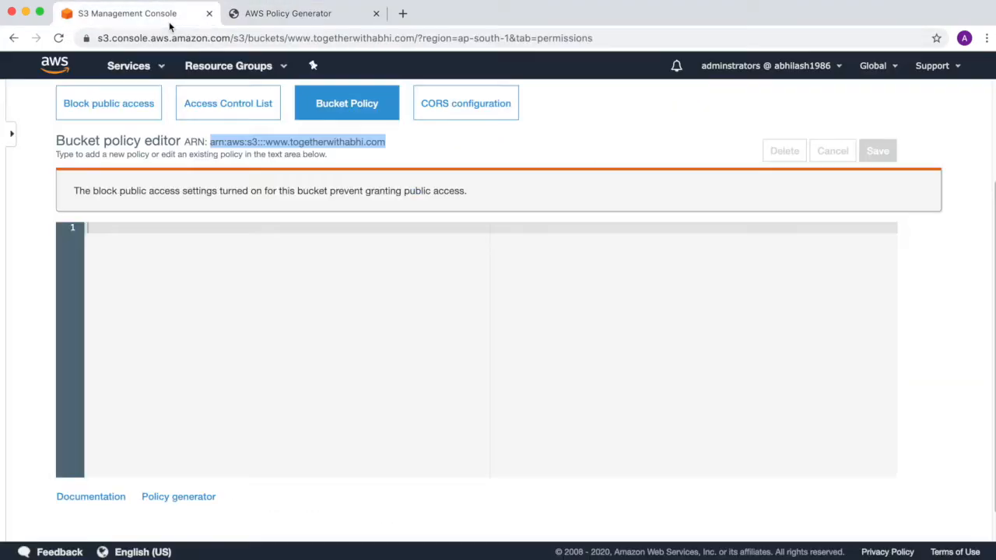
{"action": "left_click", "coordinate": [300, 298]}
{"action": "key", "text": "super+v"}
{"action": "scroll", "coordinate": [502, 351], "scroll_direction": "down", "scroll_amount": 1}
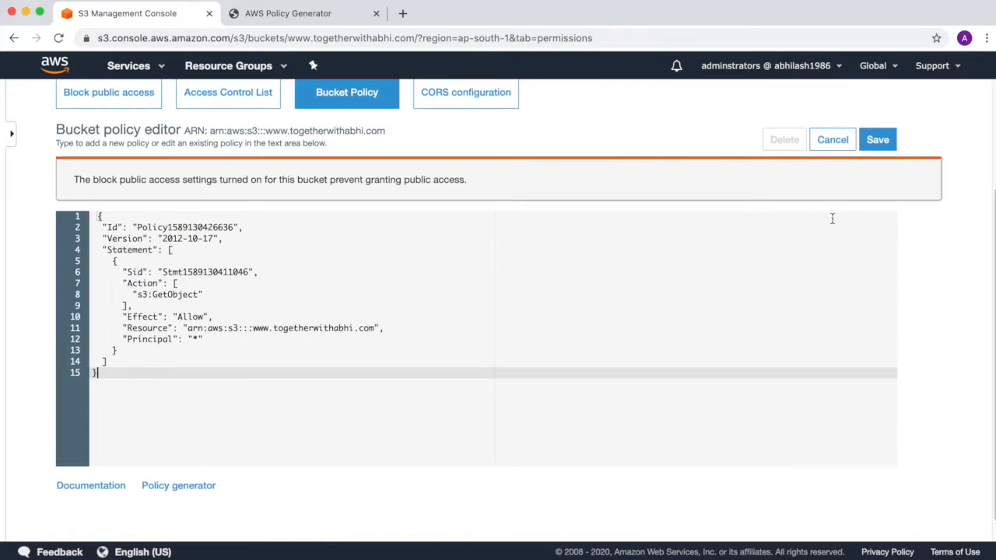
{"action": "left_click", "coordinate": [871, 144]}
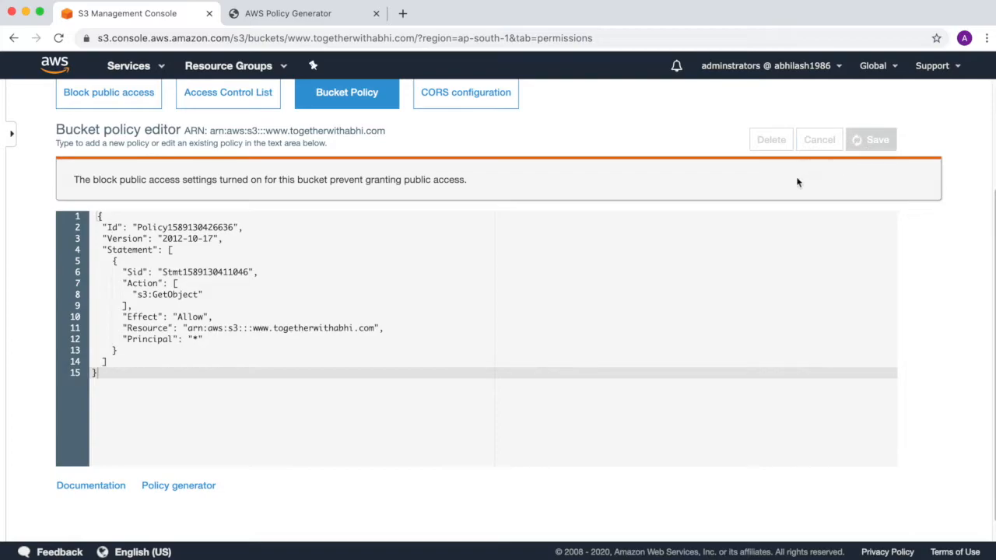
Step: Append /* to the Resource ARN in the bucket policy and save the policy
{"action": "left_click_drag", "start_coordinate": [137, 177], "coordinate": [360, 182]}
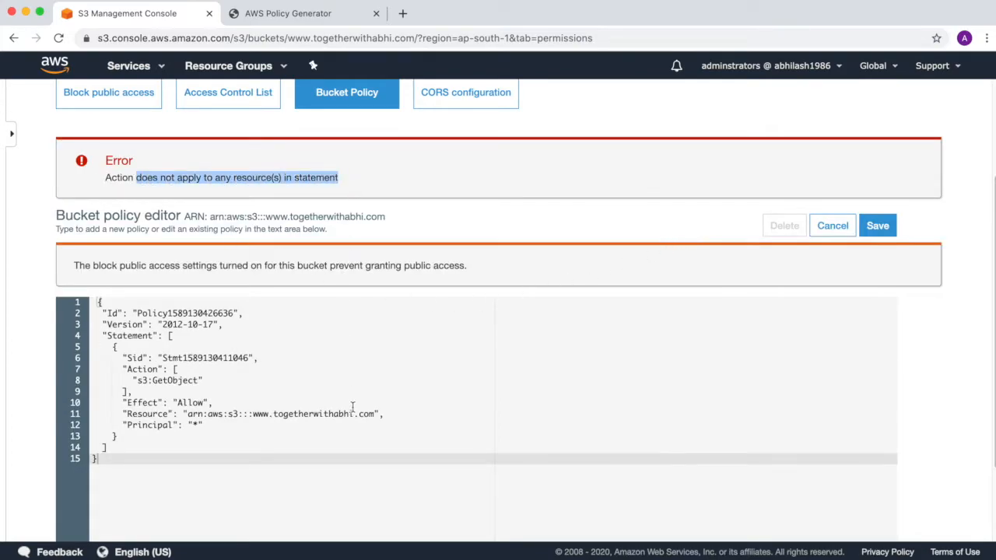
{"action": "left_click", "coordinate": [376, 415]}
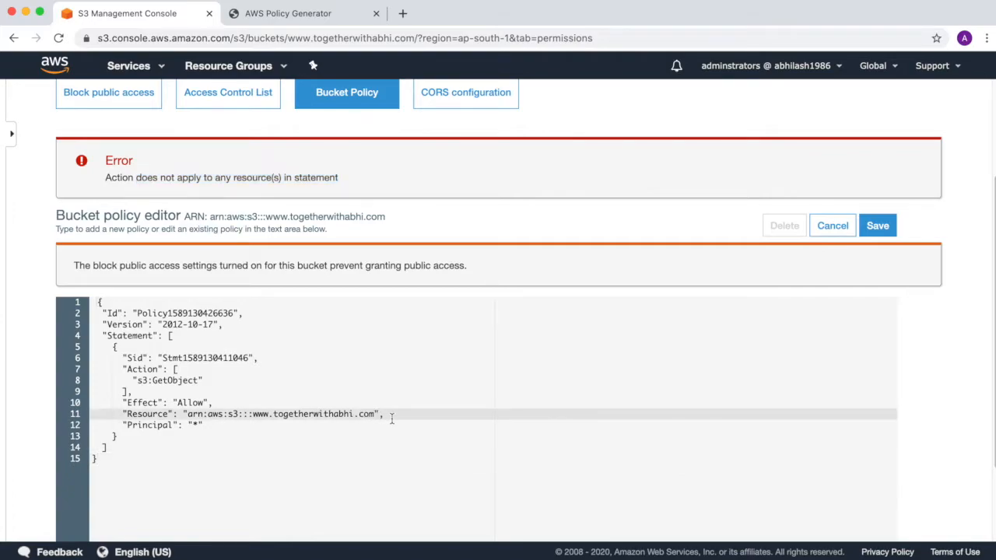
{"action": "type", "text": "/*"}
{"action": "left_click", "coordinate": [878, 226]}
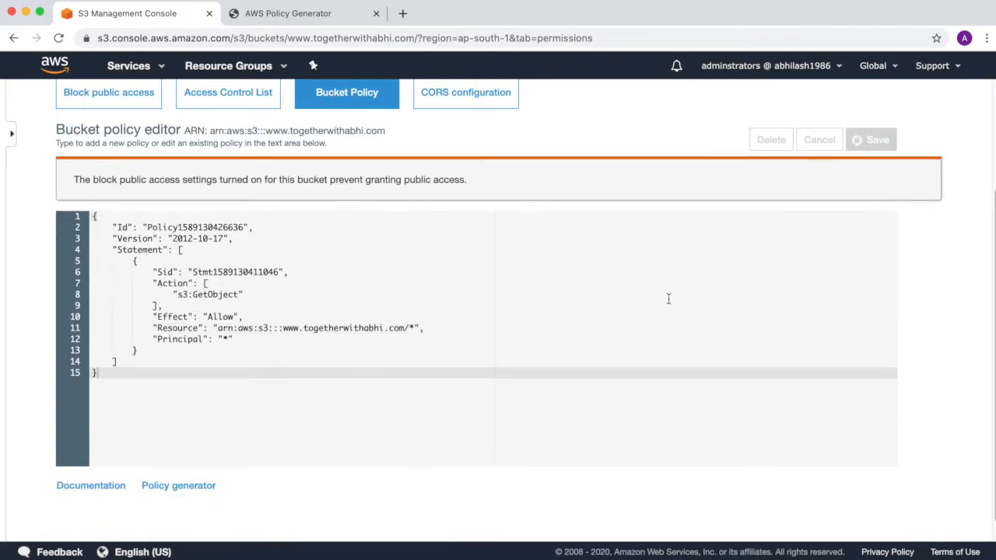
{"action": "scroll", "coordinate": [668, 300], "scroll_direction": "up", "scroll_amount": 1}
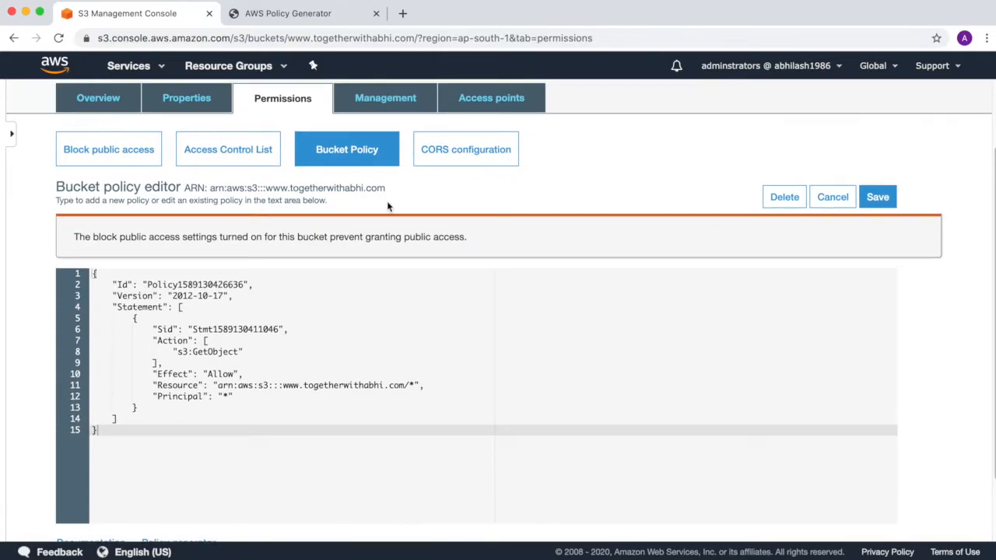
{"action": "left_click", "coordinate": [98, 98]}
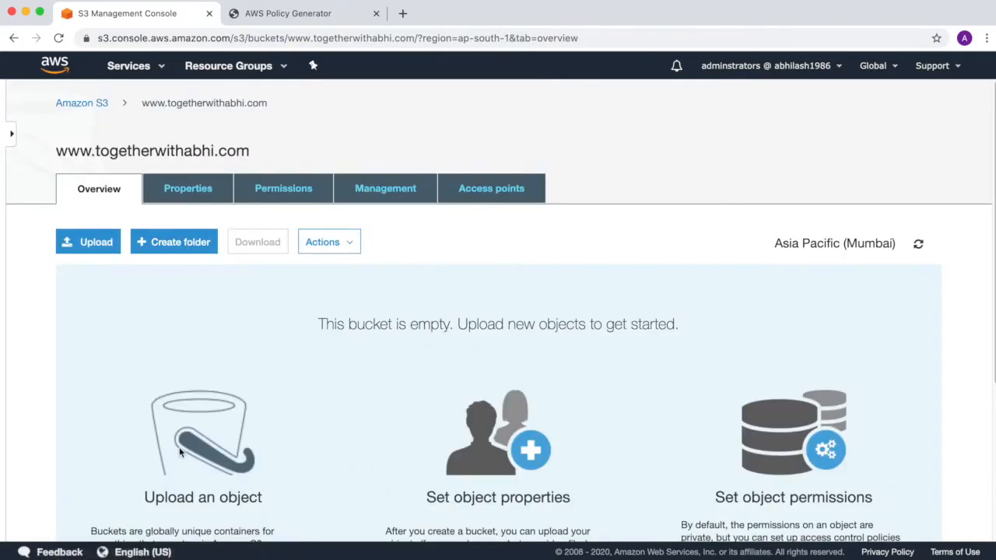
{"action": "left_click", "coordinate": [93, 246]}
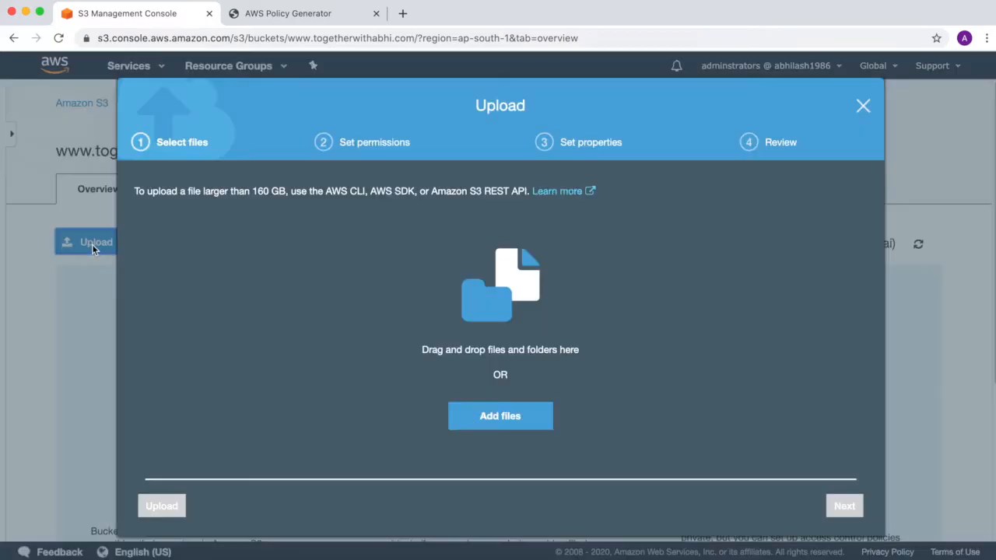
{"action": "left_click", "coordinate": [512, 416]}
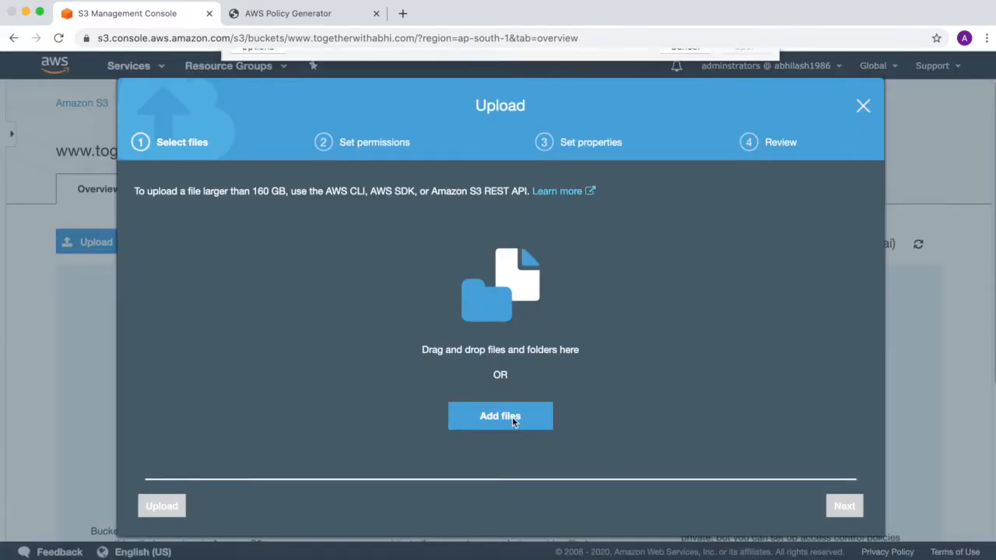
{"action": "left_click", "coordinate": [410, 107]}
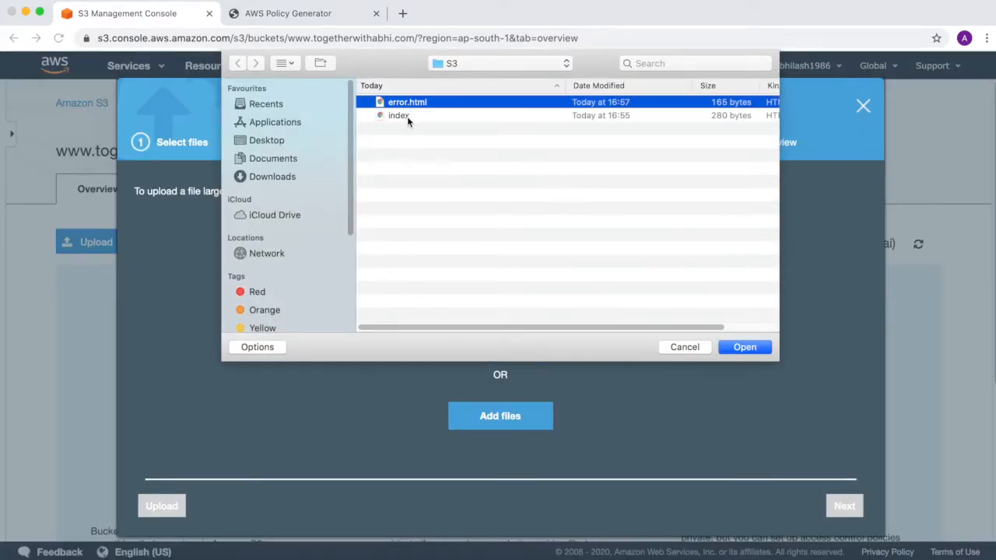
{"action": "left_click", "coordinate": [407, 117], "text": "shift"}
{"action": "left_click", "coordinate": [761, 348]}
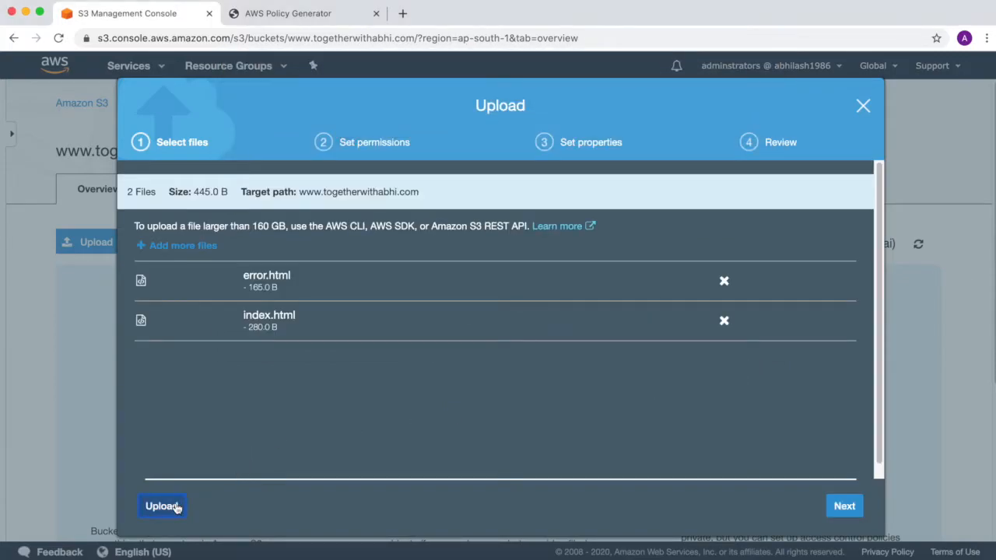
{"action": "left_click", "coordinate": [176, 507]}
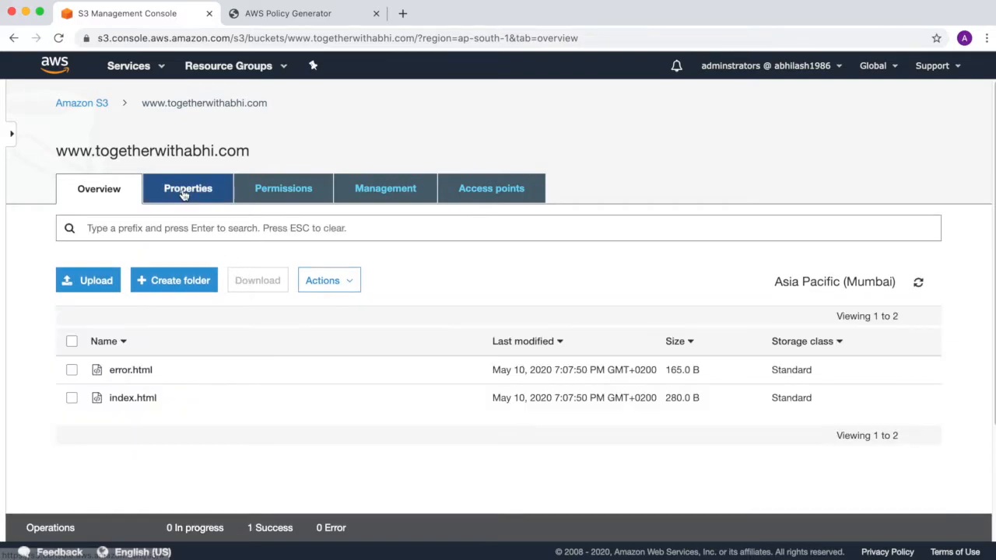
Step: Open the website endpoint given in the bucket's Static website hosting properties
{"action": "left_click", "coordinate": [185, 193]}
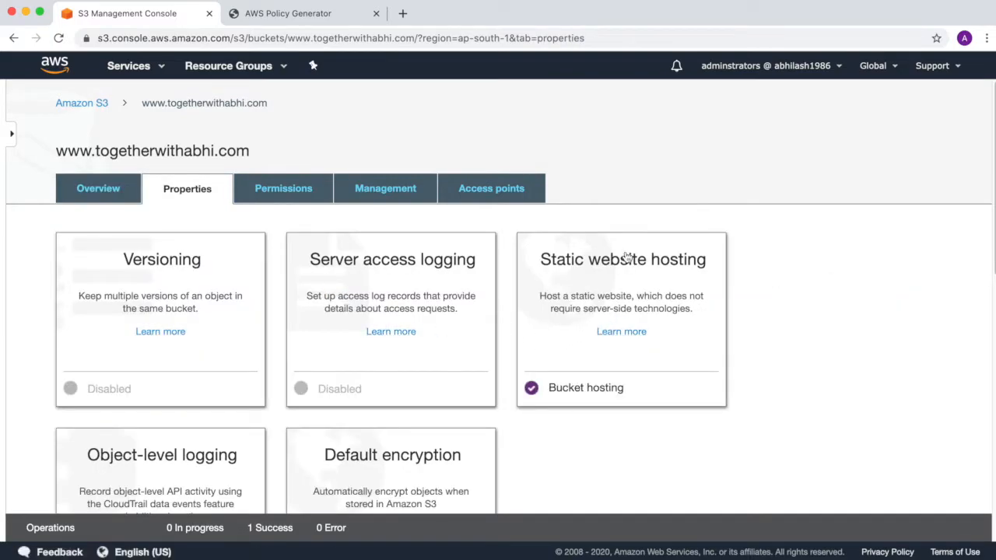
{"action": "left_click", "coordinate": [619, 260]}
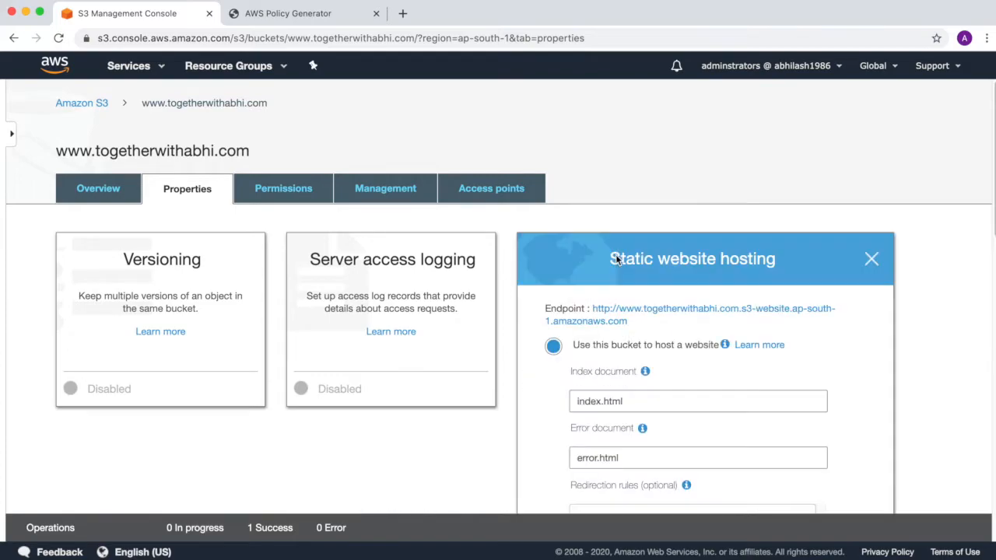
{"action": "left_click_drag", "start_coordinate": [644, 321], "coordinate": [597, 311]}
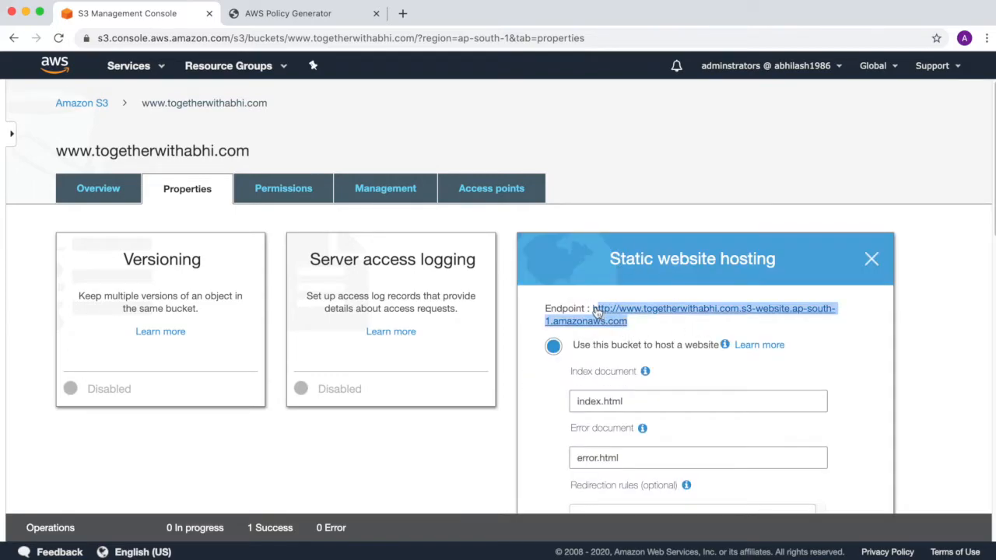
{"action": "left_click", "coordinate": [597, 312]}
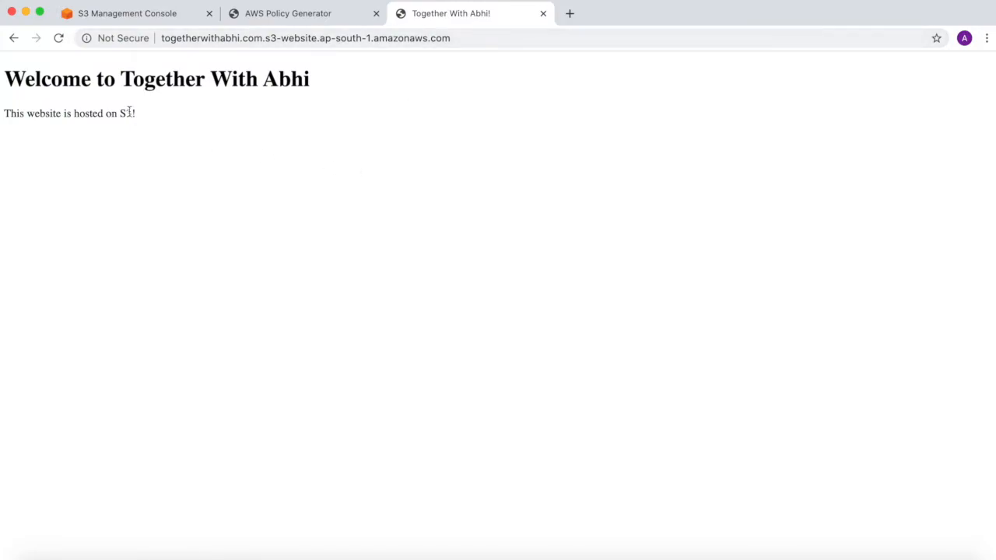
Step: Test the error page by loading /abc.html on the website endpoint, and close the AWS Policy Generator page
{"action": "left_click", "coordinate": [477, 35]}
{"action": "left_click", "coordinate": [485, 39]}
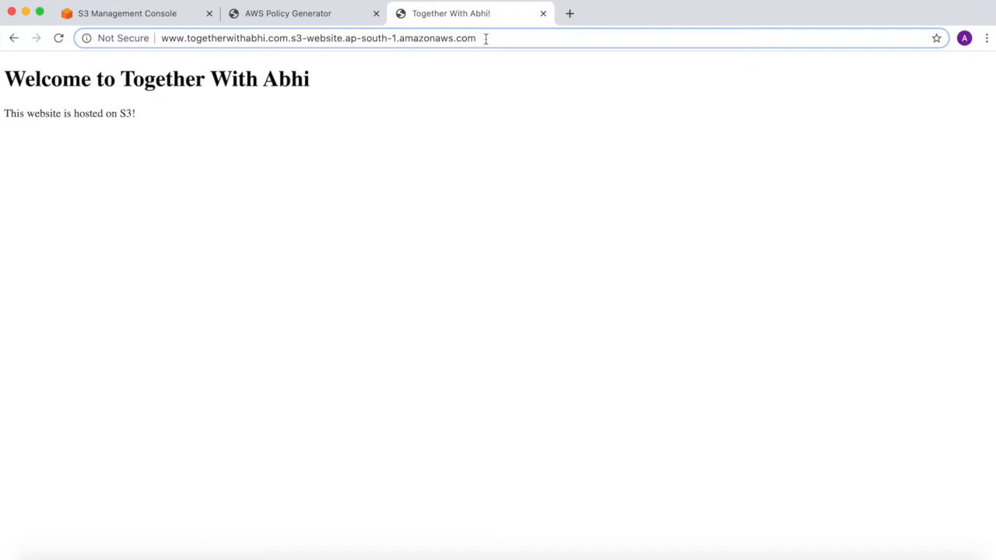
{"action": "type", "text": "/ab"}
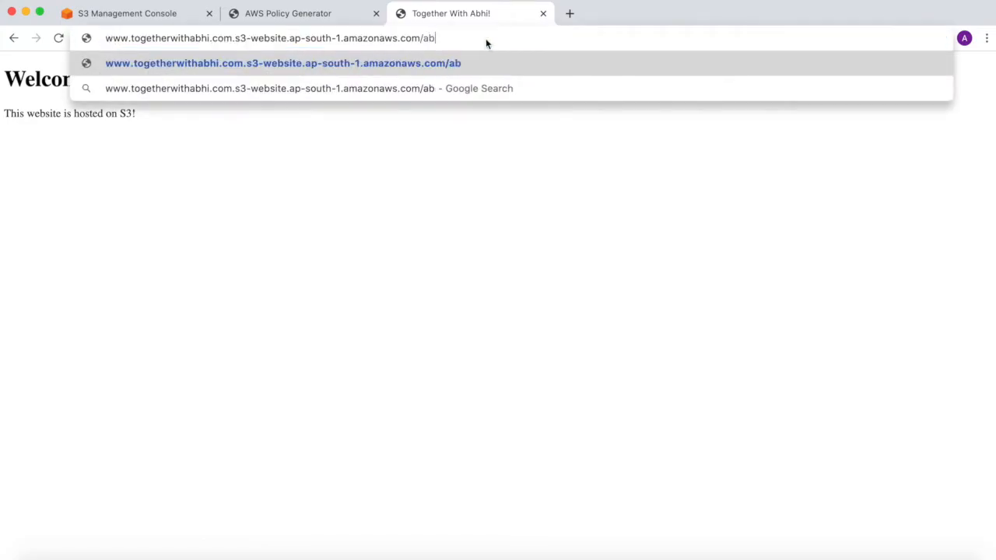
{"action": "type", "text": "c.html"}
{"action": "key", "text": "Return"}
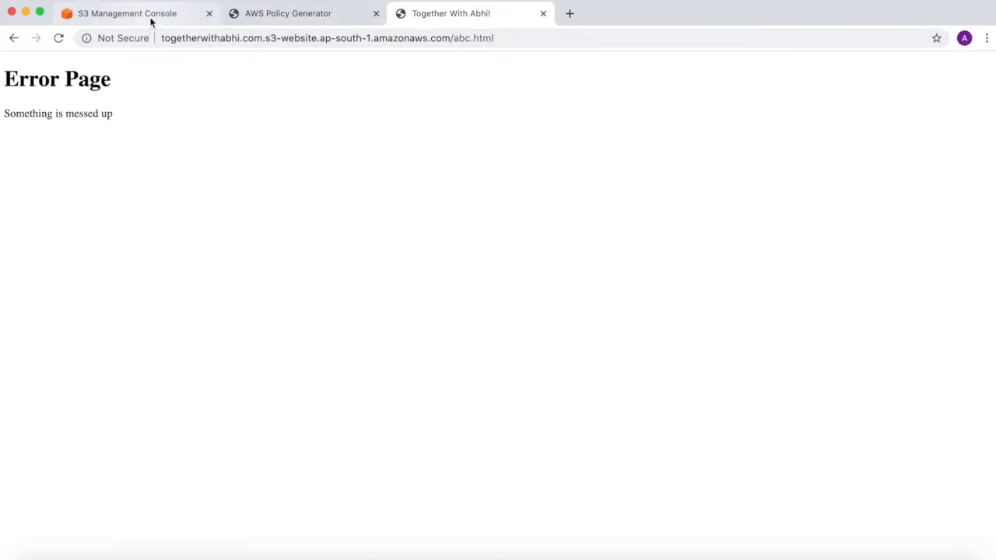
{"action": "left_click", "coordinate": [376, 13]}
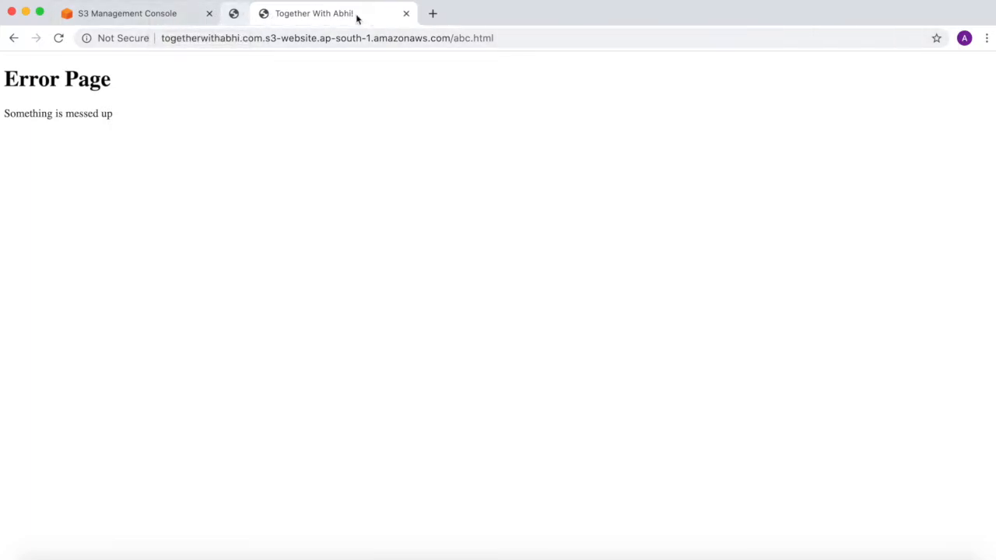
{"action": "left_click", "coordinate": [164, 21]}
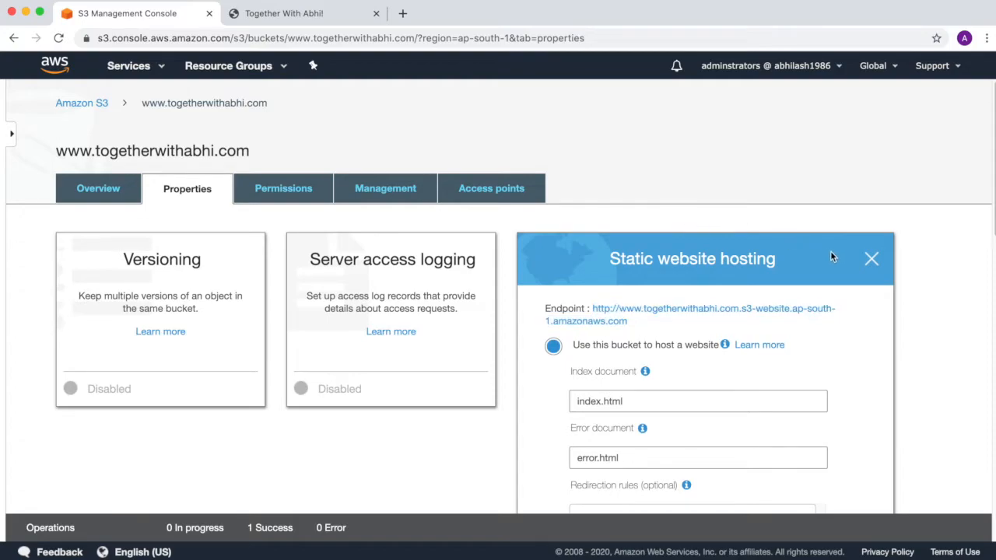
{"action": "left_click", "coordinate": [870, 259]}
{"action": "left_click", "coordinate": [101, 143]}
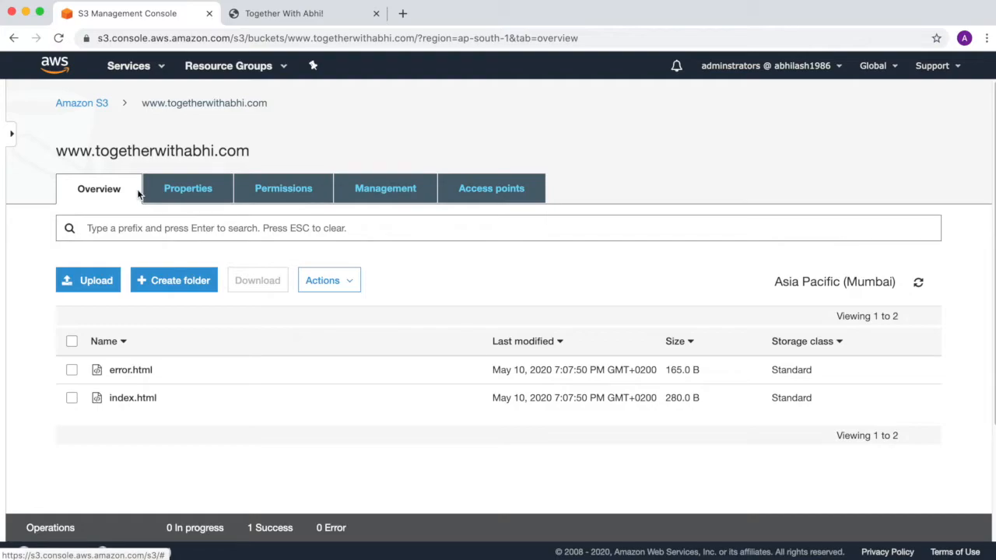
{"action": "left_click", "coordinate": [83, 104]}
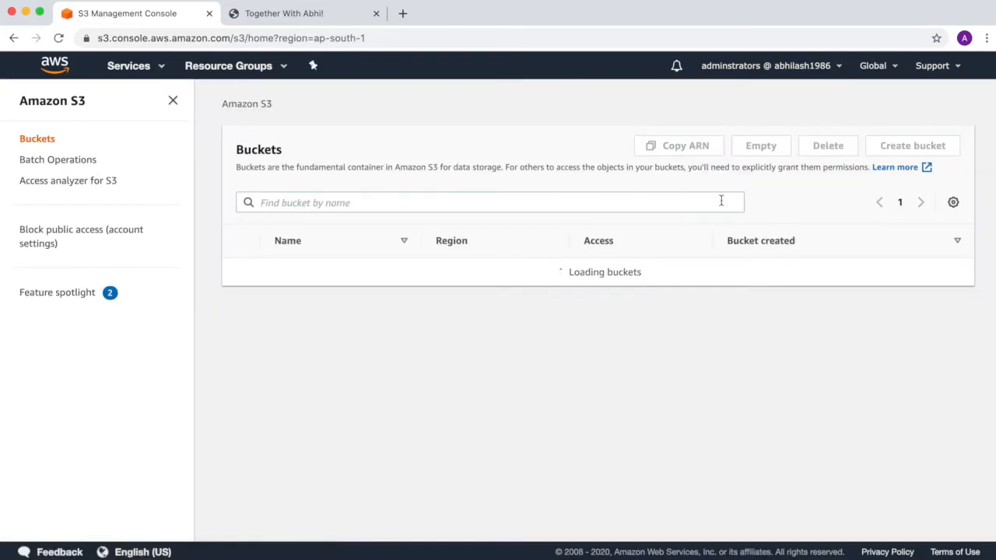
Step: Create a bucket named logs.togetherwithabhi.com with the default region and public access settings
{"action": "left_click", "coordinate": [903, 150]}
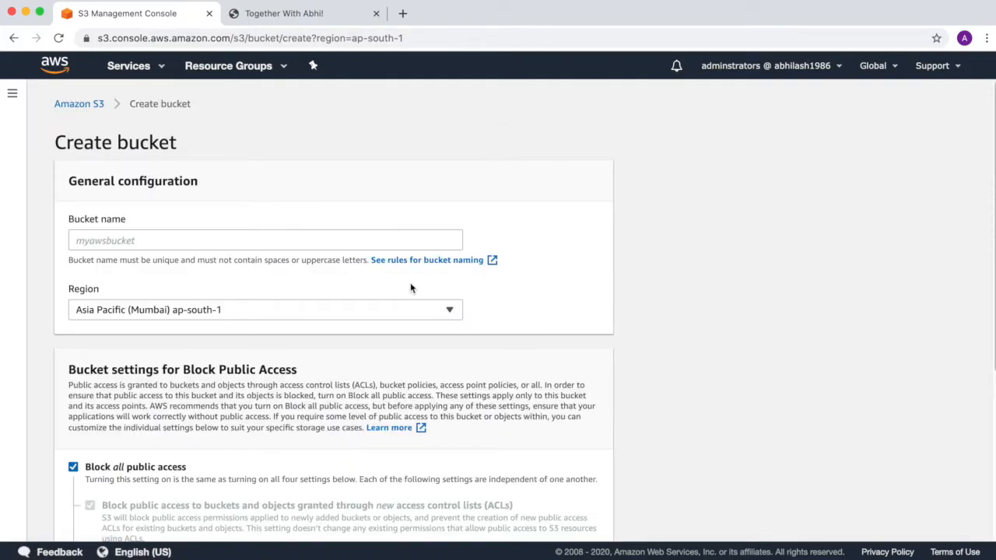
{"action": "left_click", "coordinate": [362, 245]}
{"action": "type", "text": "lo"}
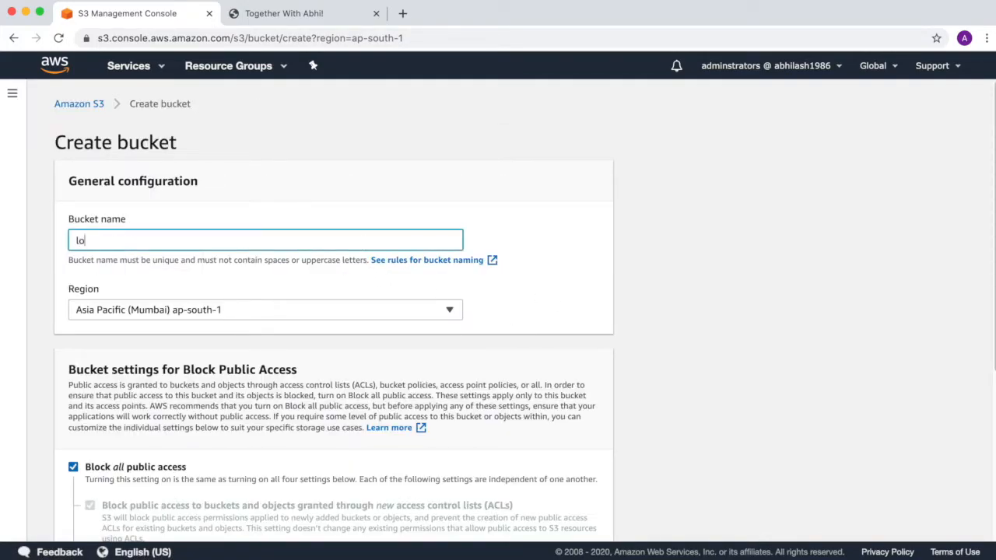
{"action": "type", "text": "gs.togetherwithabhi.com"}
{"action": "scroll", "coordinate": [519, 358], "scroll_direction": "down", "scroll_amount": 3}
{"action": "scroll", "coordinate": [516, 358], "scroll_direction": "down", "scroll_amount": 4}
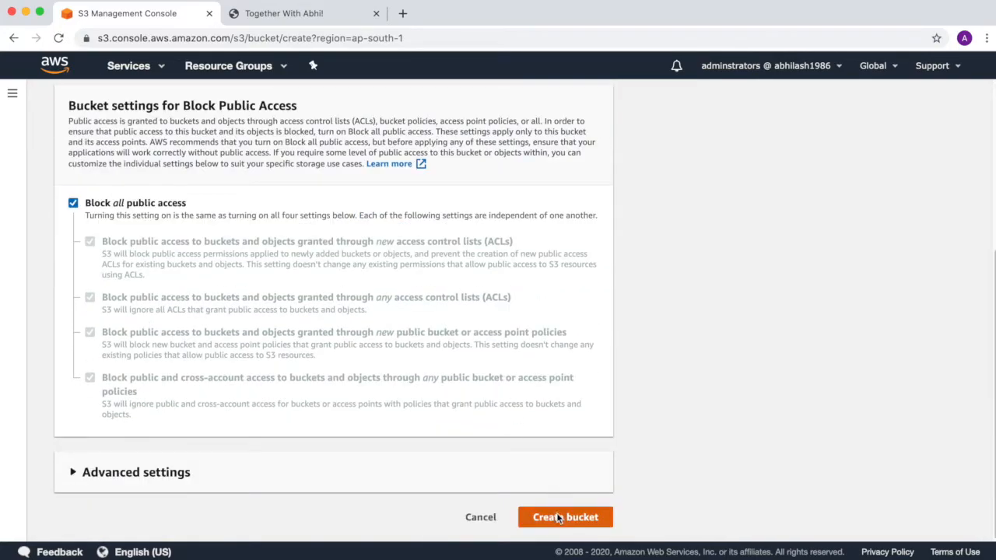
{"action": "left_click", "coordinate": [557, 518]}
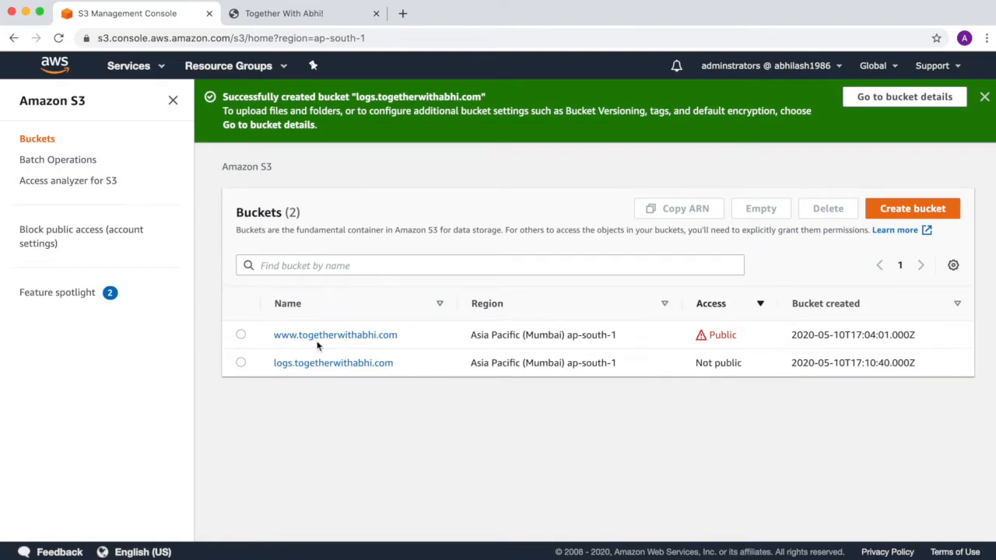
Step: Fill in server access logging with target bucket logs.togetherwithabhi.com and target prefix logs, and cancel without saving
{"action": "left_click", "coordinate": [321, 338]}
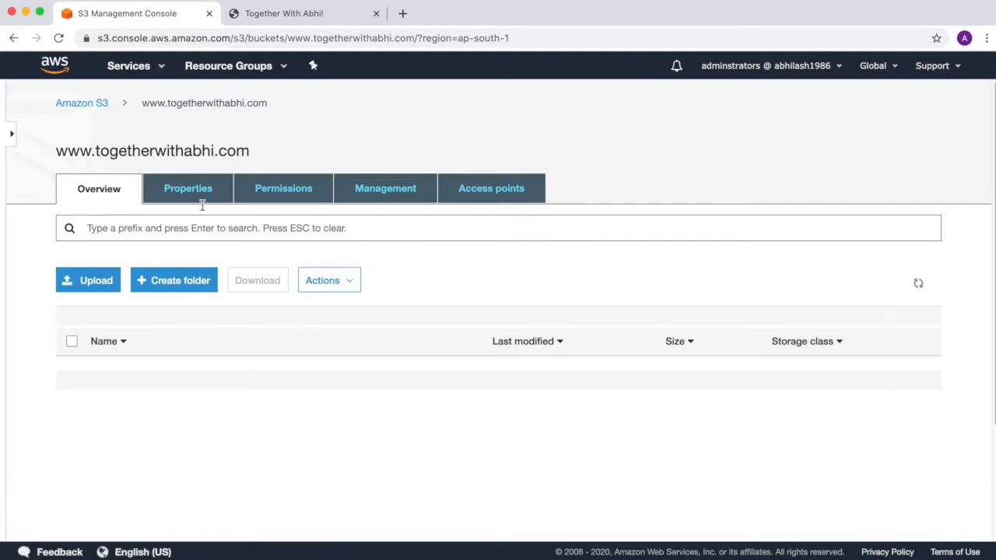
{"action": "left_click", "coordinate": [197, 201]}
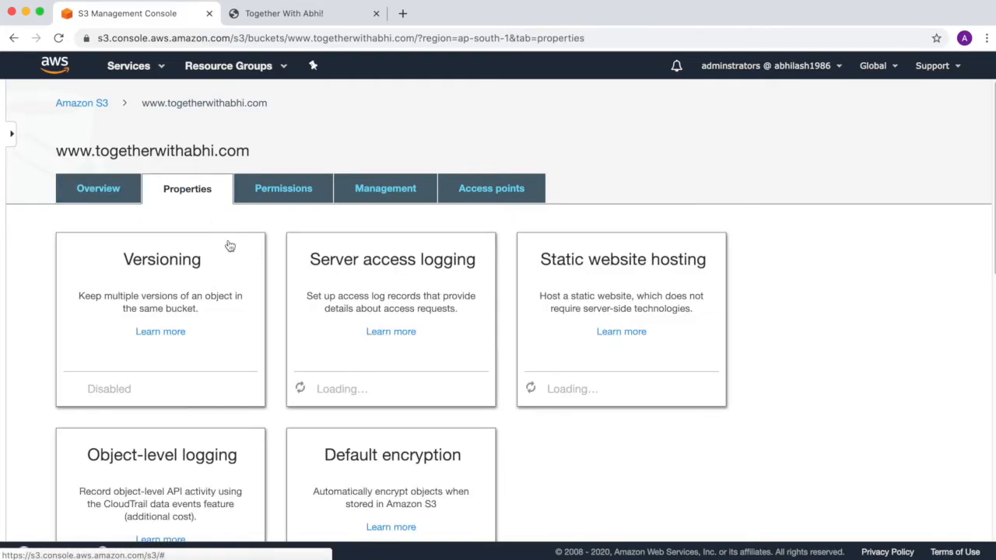
{"action": "left_click", "coordinate": [377, 262]}
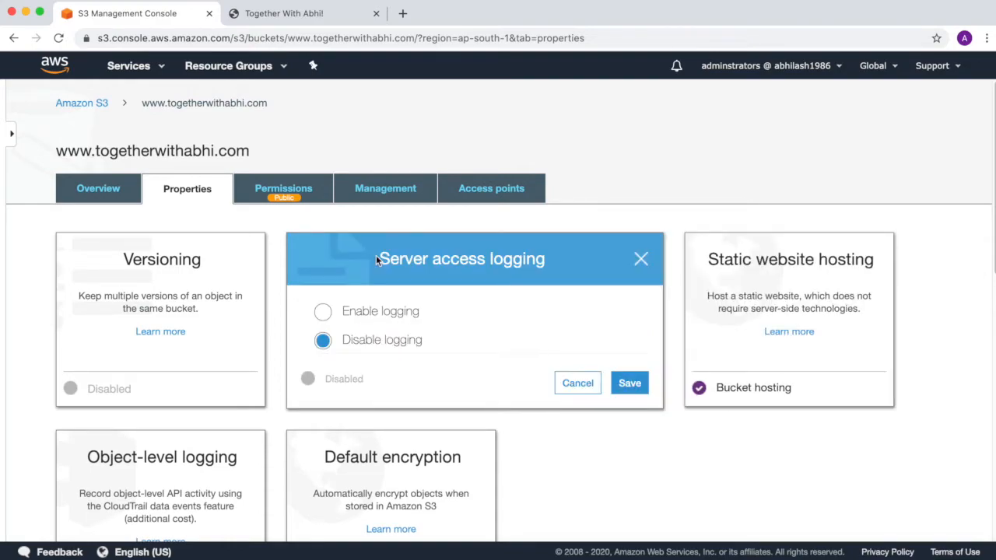
{"action": "left_click", "coordinate": [326, 313]}
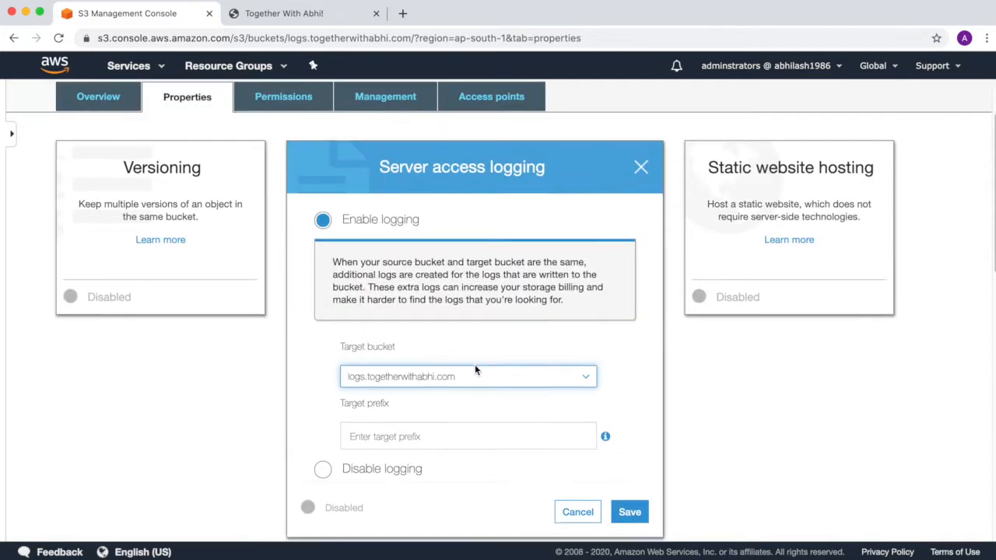
{"action": "scroll", "coordinate": [475, 369], "scroll_direction": "down", "scroll_amount": 1}
{"action": "left_click", "coordinate": [448, 427]}
{"action": "type", "text": "logs"}
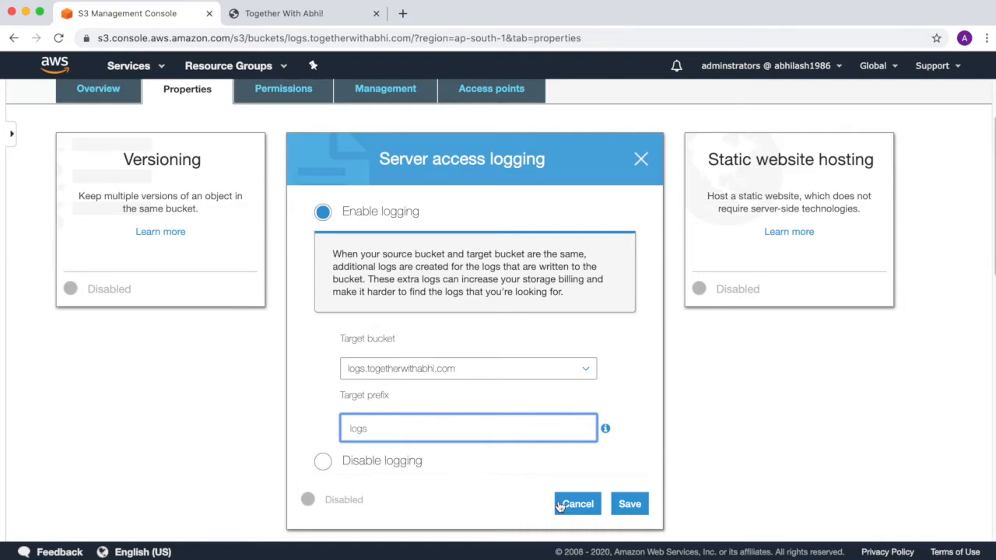
{"action": "left_click", "coordinate": [578, 504]}
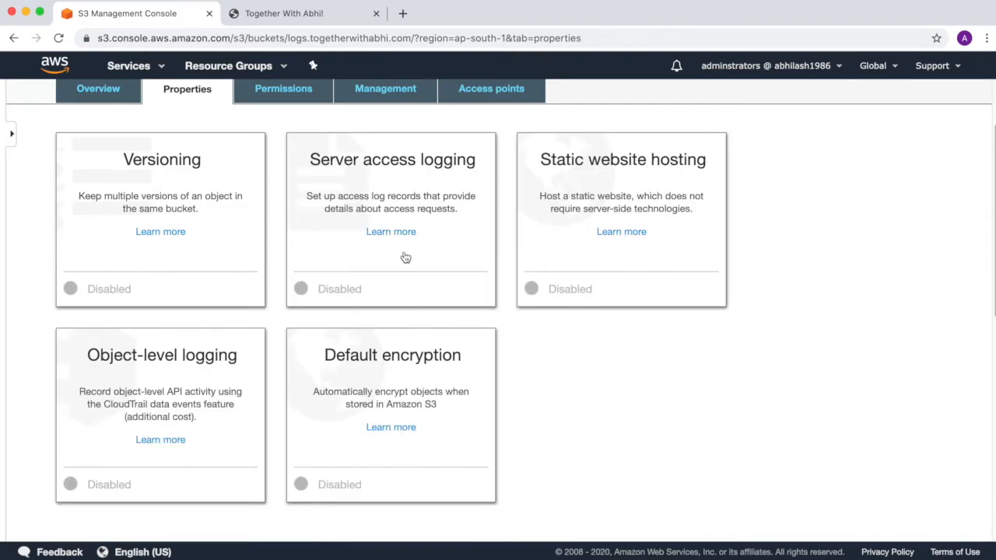
{"action": "scroll", "coordinate": [335, 241], "scroll_direction": "up", "scroll_amount": 3}
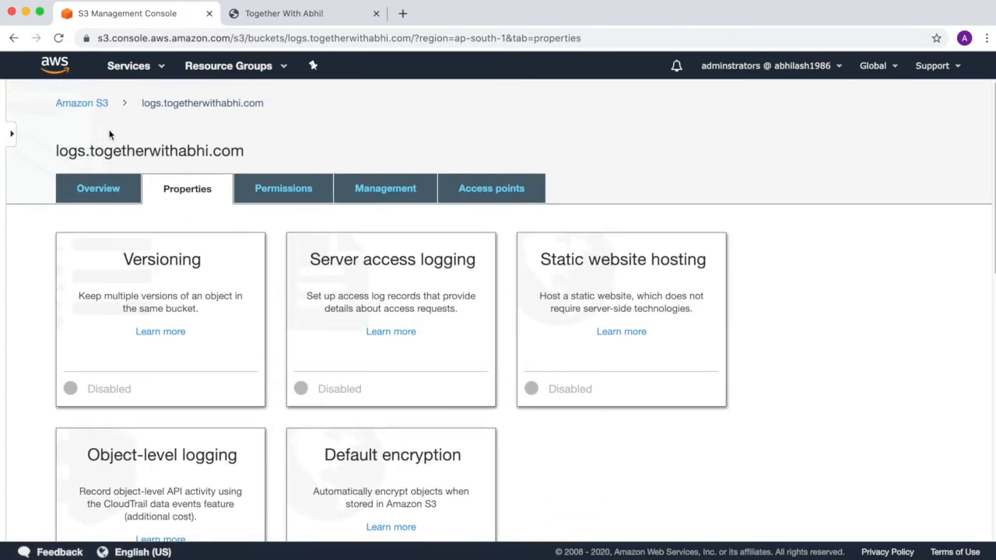
{"action": "left_click", "coordinate": [97, 110]}
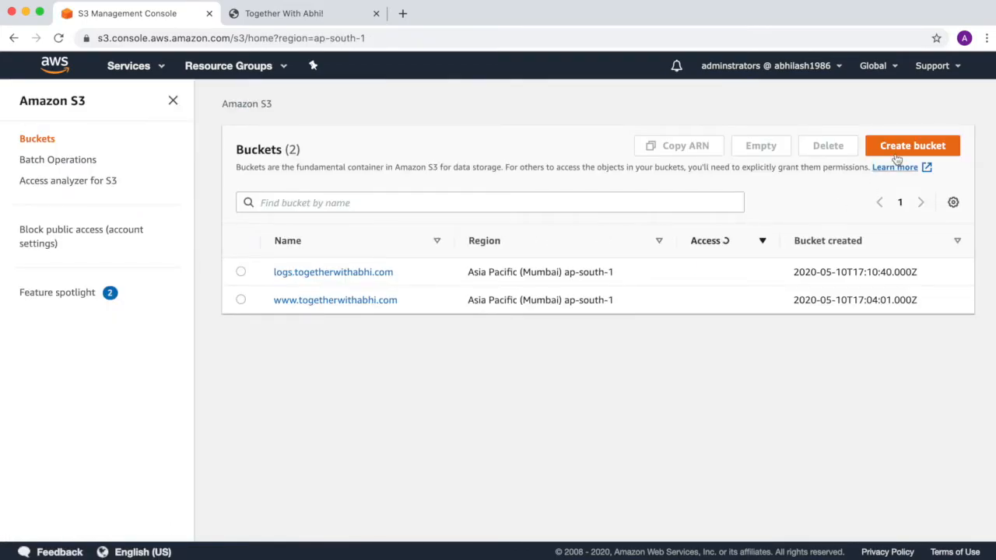
{"action": "left_click", "coordinate": [902, 148]}
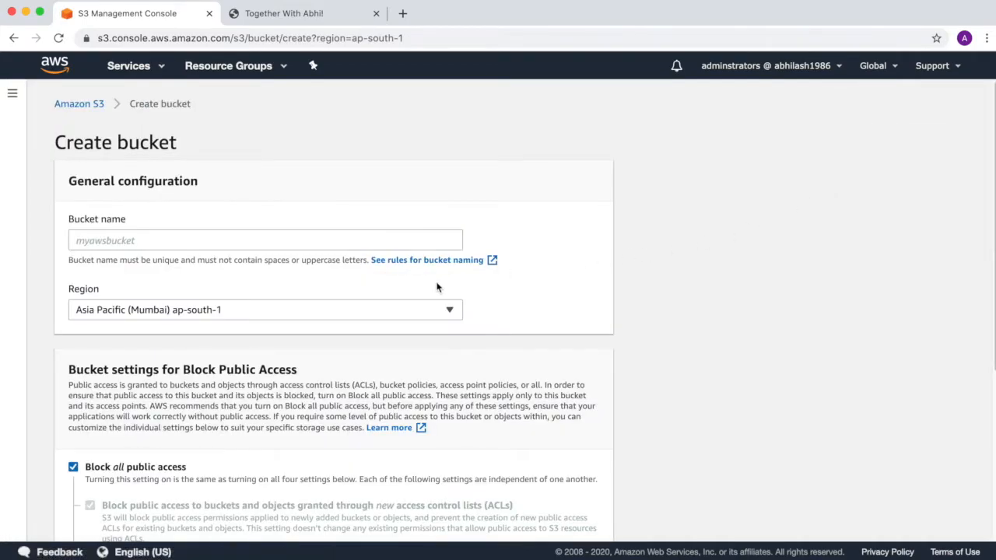
{"action": "left_click", "coordinate": [244, 243]}
{"action": "type", "text": "wwww"}
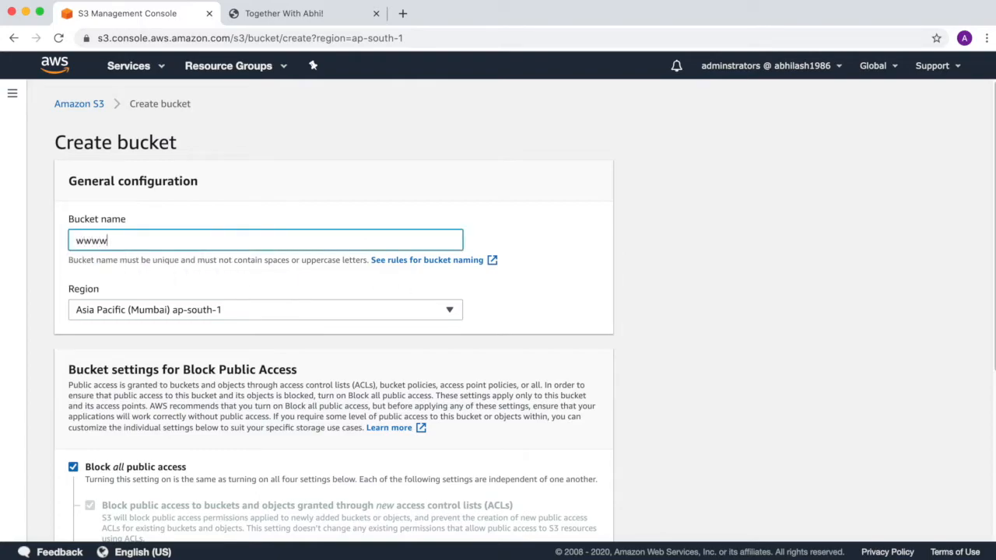
{"action": "type", "text": "togetherwithabhi.net"}
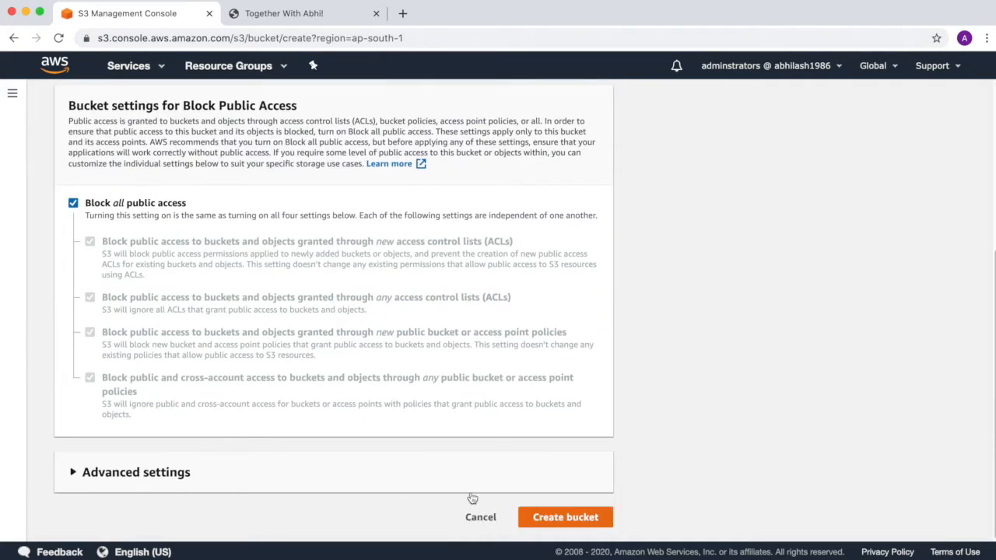
{"action": "left_click", "coordinate": [560, 516]}
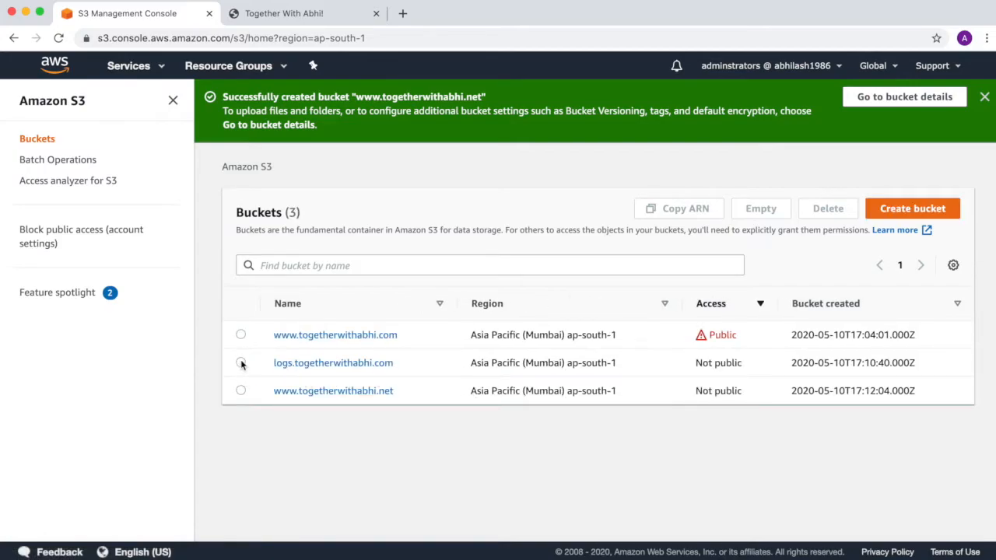
{"action": "left_click", "coordinate": [240, 390]}
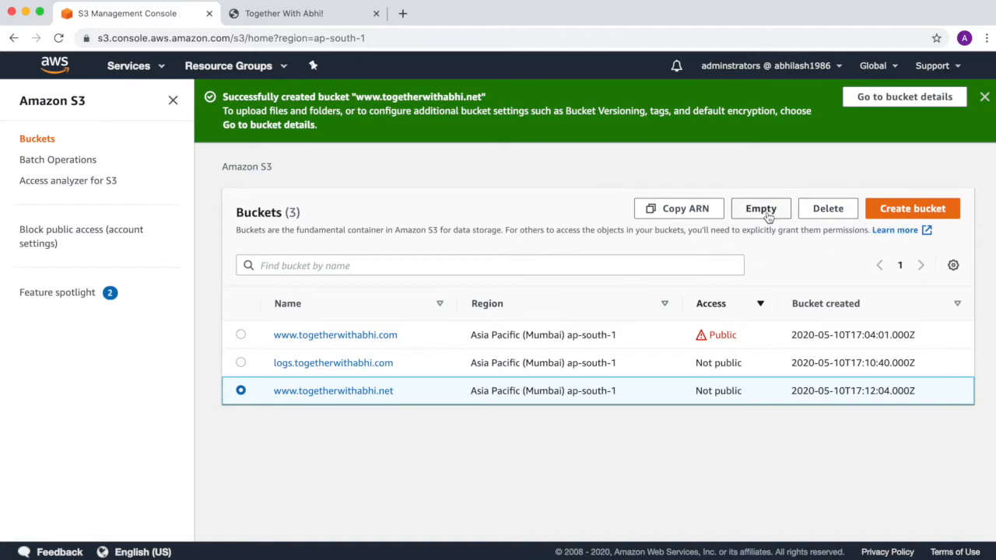
{"action": "left_click", "coordinate": [333, 393]}
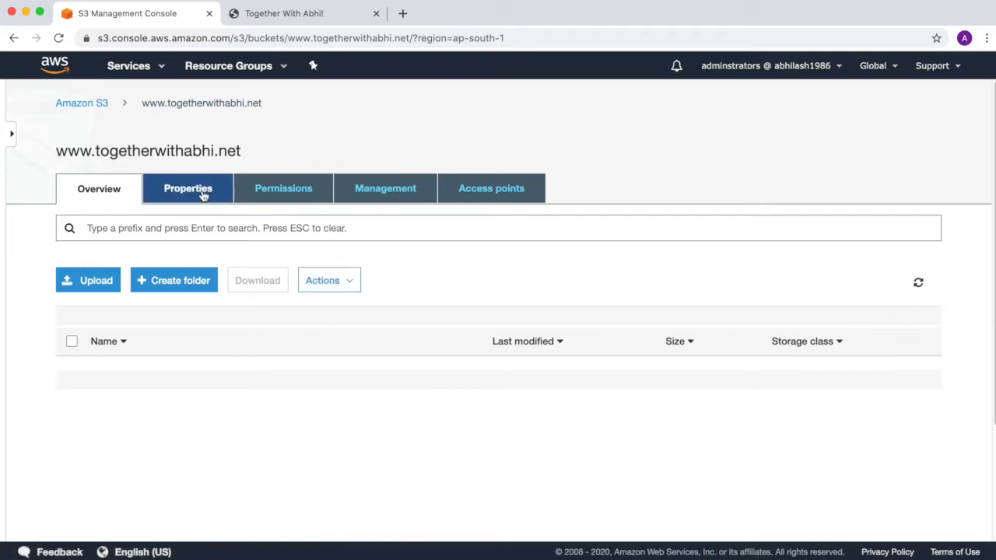
{"action": "left_click", "coordinate": [187, 189]}
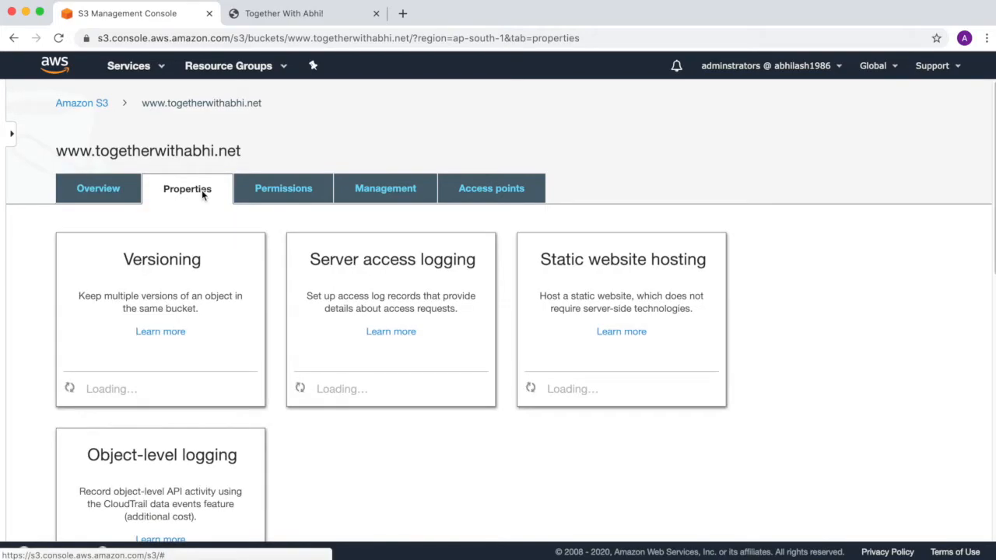
{"action": "left_click", "coordinate": [560, 259]}
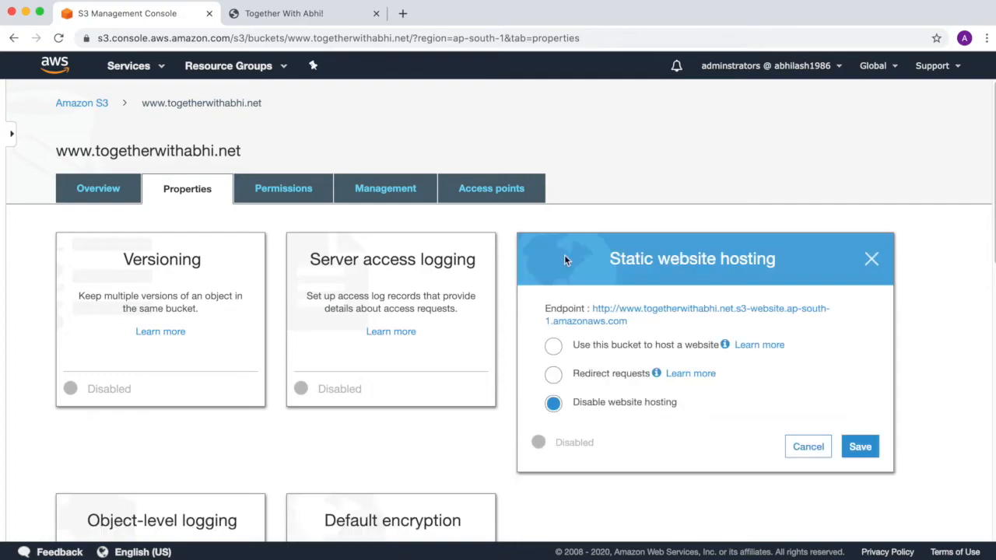
{"action": "left_click", "coordinate": [554, 373]}
{"action": "scroll", "coordinate": [622, 389], "scroll_direction": "down", "scroll_amount": 1}
{"action": "left_click", "coordinate": [613, 404]}
{"action": "type", "text": "www."}
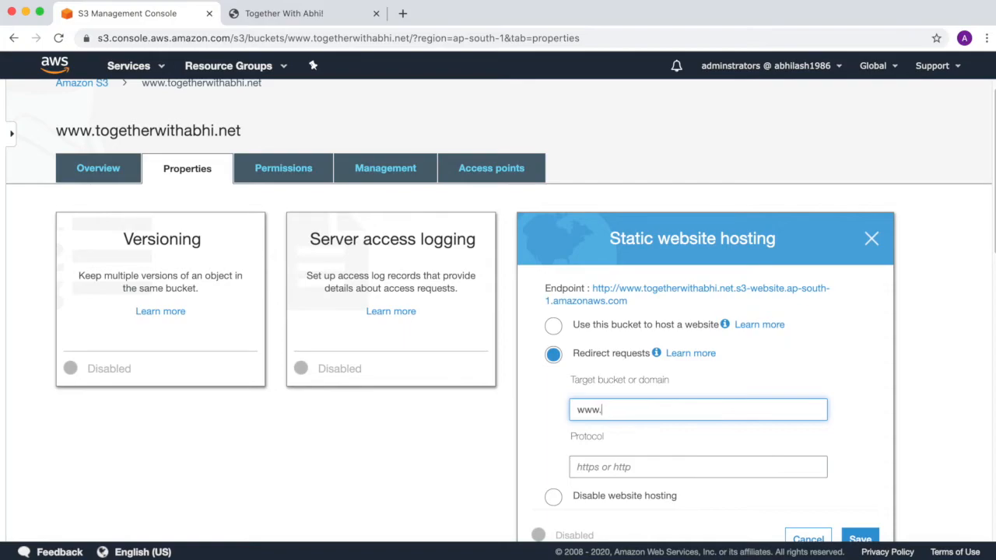
{"action": "type", "text": "togetherwithabhi.com"}
{"action": "left_click", "coordinate": [582, 464]}
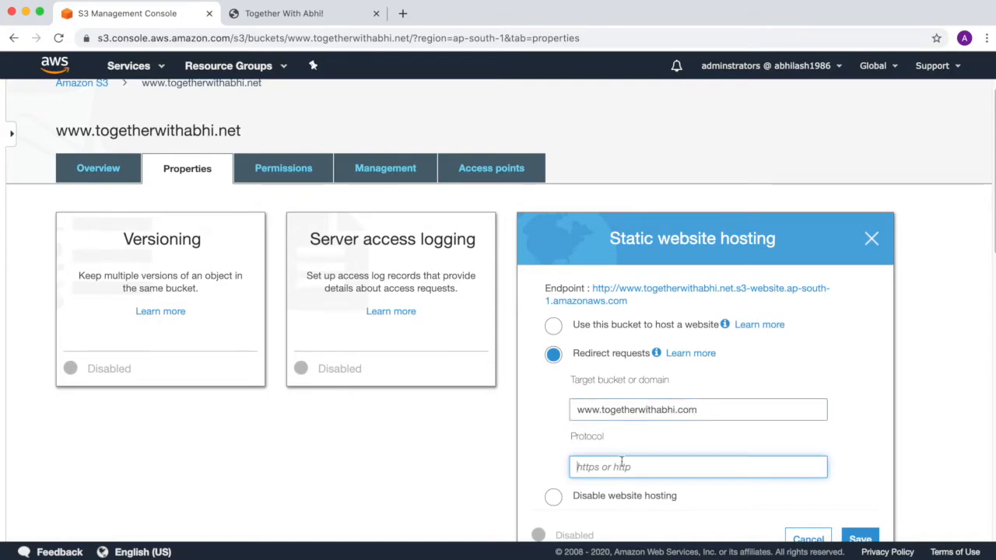
{"action": "type", "text": "http"}
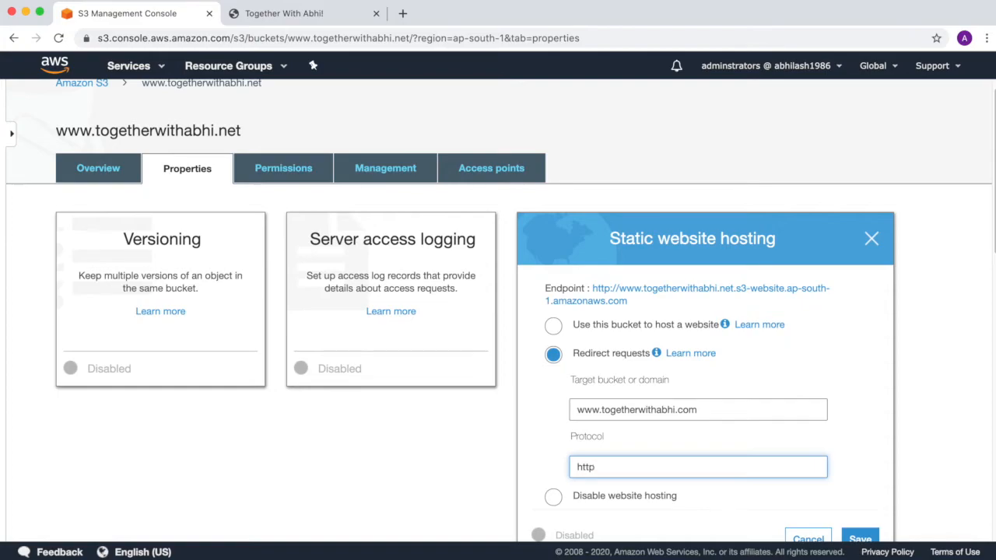
{"action": "scroll", "coordinate": [622, 464], "scroll_direction": "down", "scroll_amount": 3}
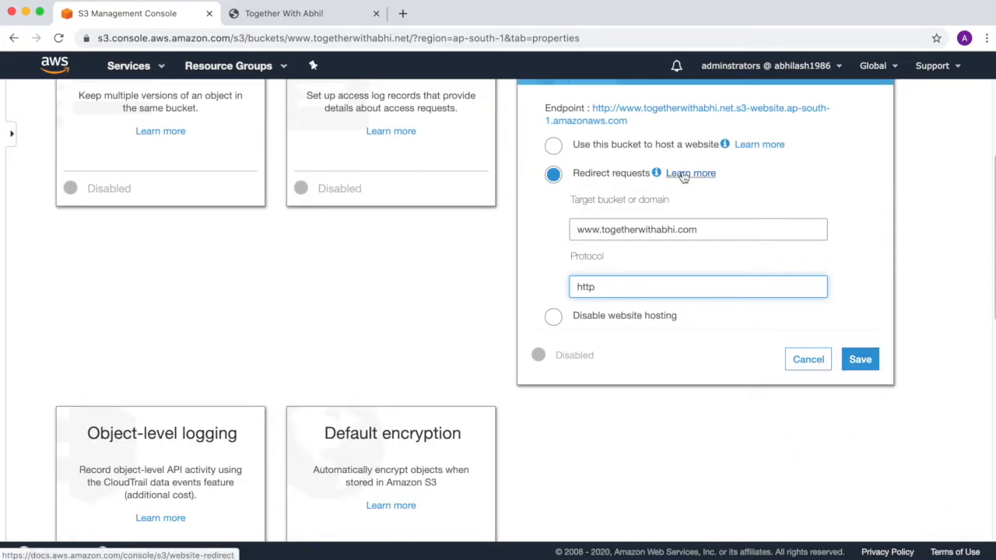
{"action": "scroll", "coordinate": [799, 274], "scroll_direction": "up", "scroll_amount": 3}
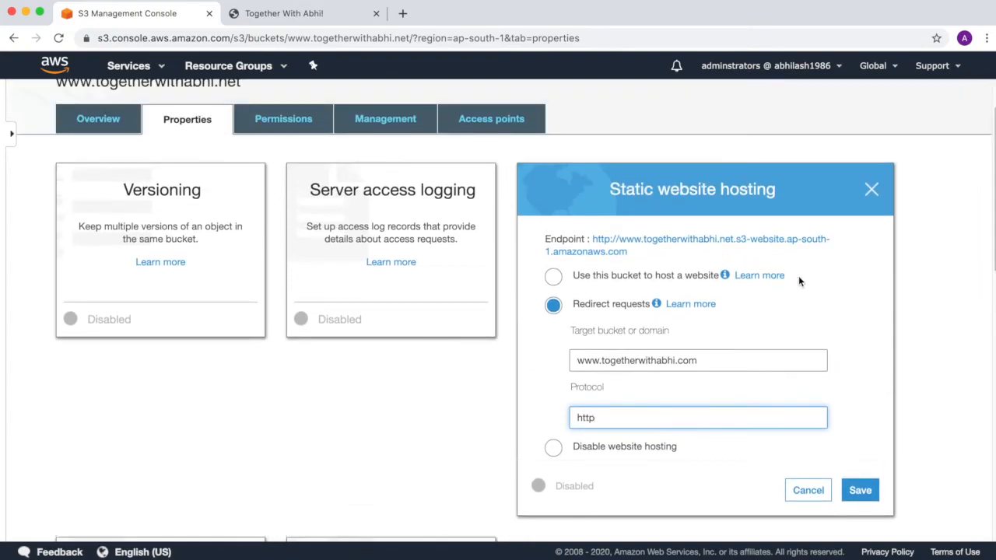
{"action": "left_click", "coordinate": [806, 489]}
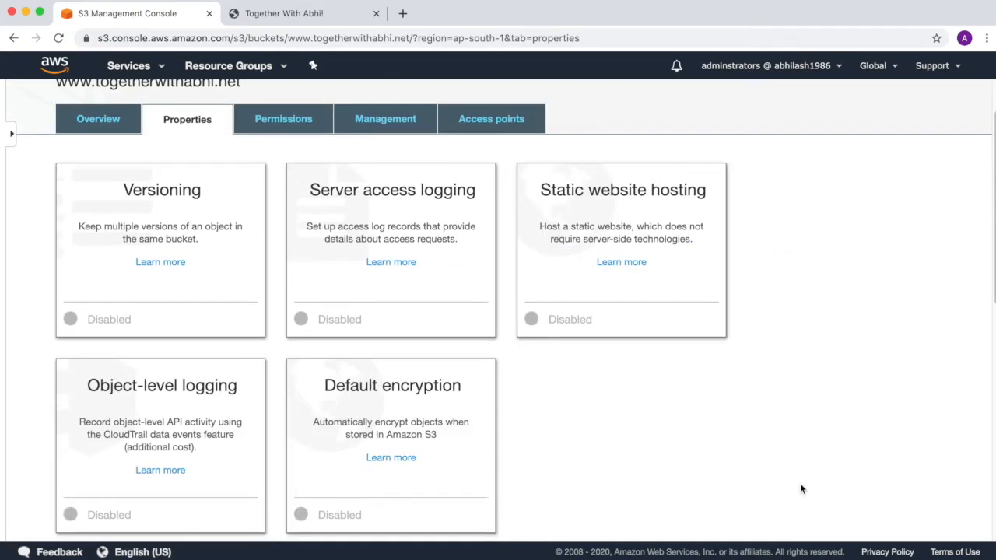
{"action": "scroll", "coordinate": [778, 401], "scroll_direction": "up", "scroll_amount": 1}
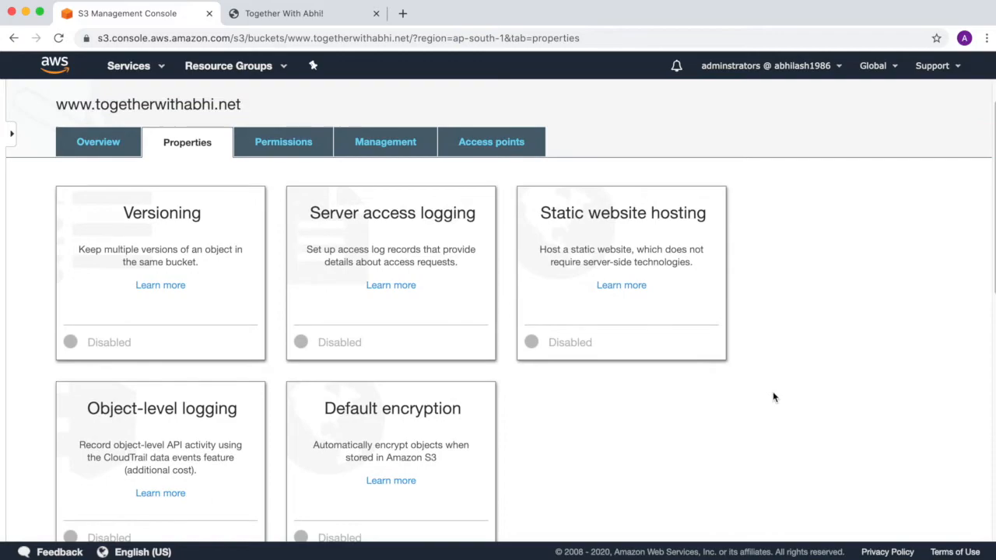
Step: Switch to Terminal, list the files in the .aws folder with ls -ltr, and display the credentials file with more
{"action": "left_click", "coordinate": [797, 554]}
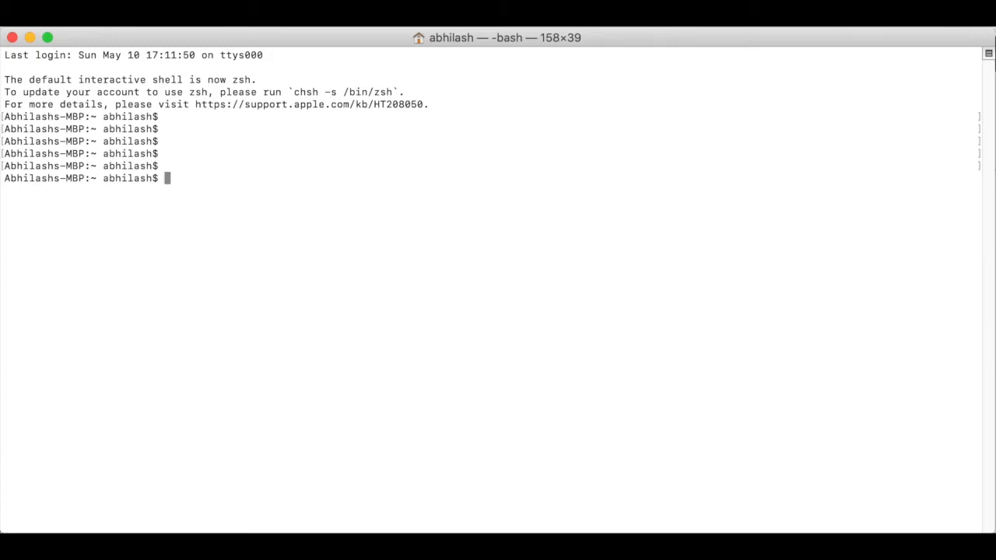
{"action": "type", "text": "cd .aws"}
{"action": "key", "text": "Return"}
{"action": "type", "text": "ls -ltr"}
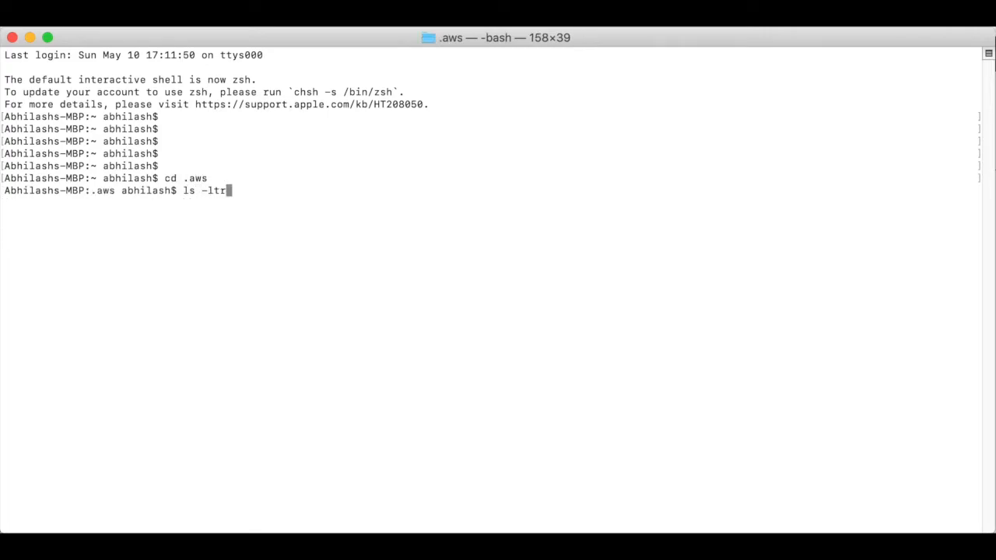
{"action": "key", "text": "Return"}
{"action": "type", "text": "more crede"}
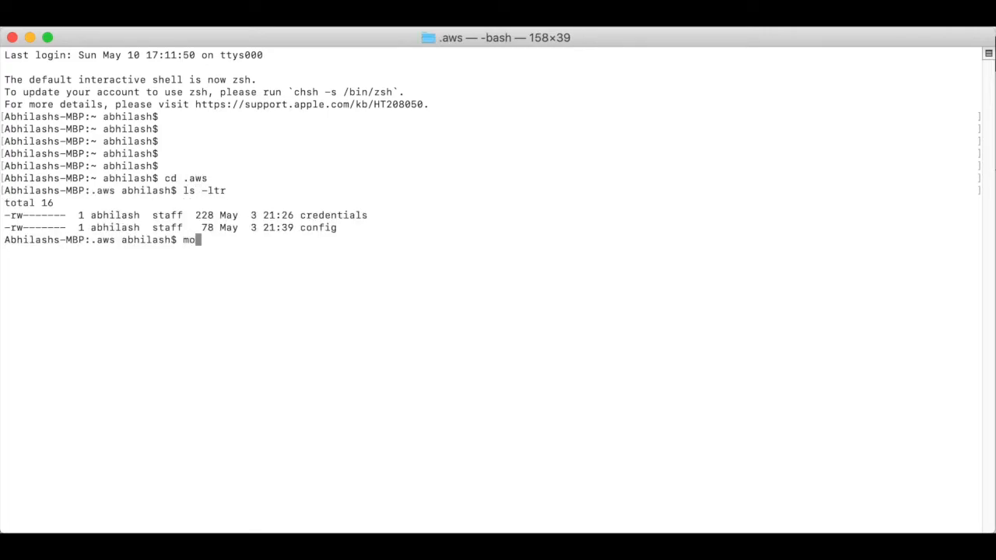
{"action": "type", "text": "ntials"}
{"action": "key", "text": "Return"}
{"action": "key", "text": "q"}
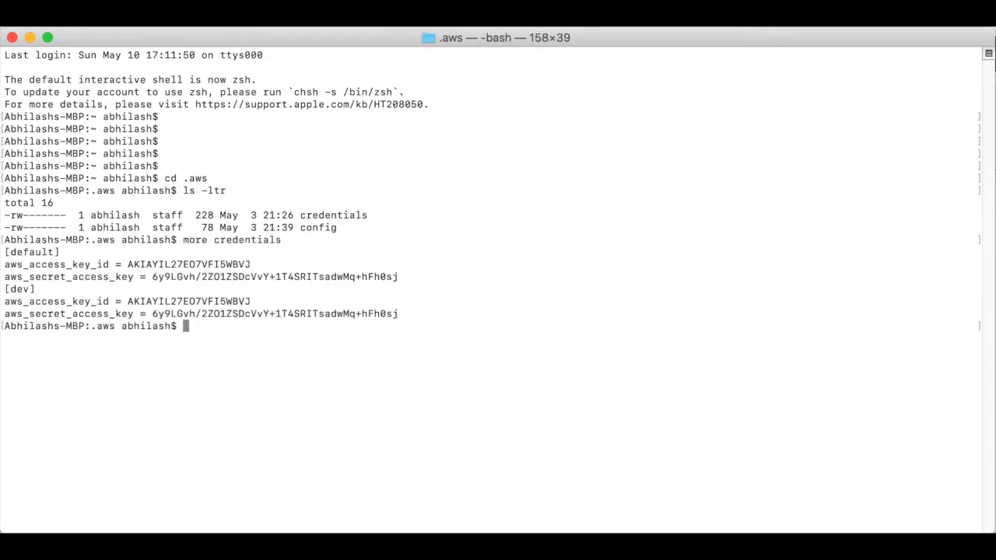
{"action": "key", "text": "Return"}
{"action": "key", "text": "Return"}
{"action": "key", "text": "Return"}
{"action": "key", "text": "Return"}
{"action": "key", "text": "Return"}
{"action": "key", "text": "Return"}
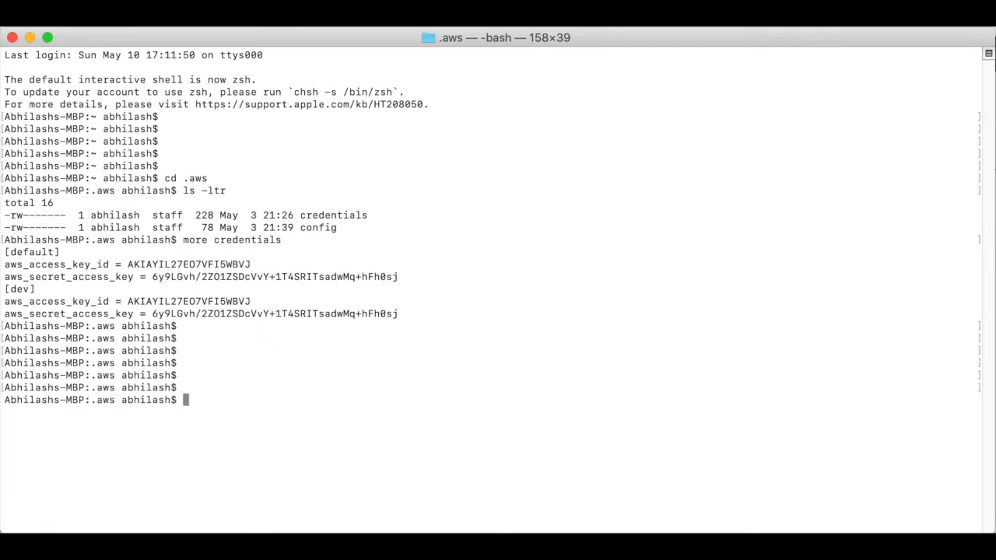
Step: List all S3 buckets in the account by running aws s3 ls
{"action": "type", "text": "aws s3 ls"}
{"action": "key", "text": "Return"}
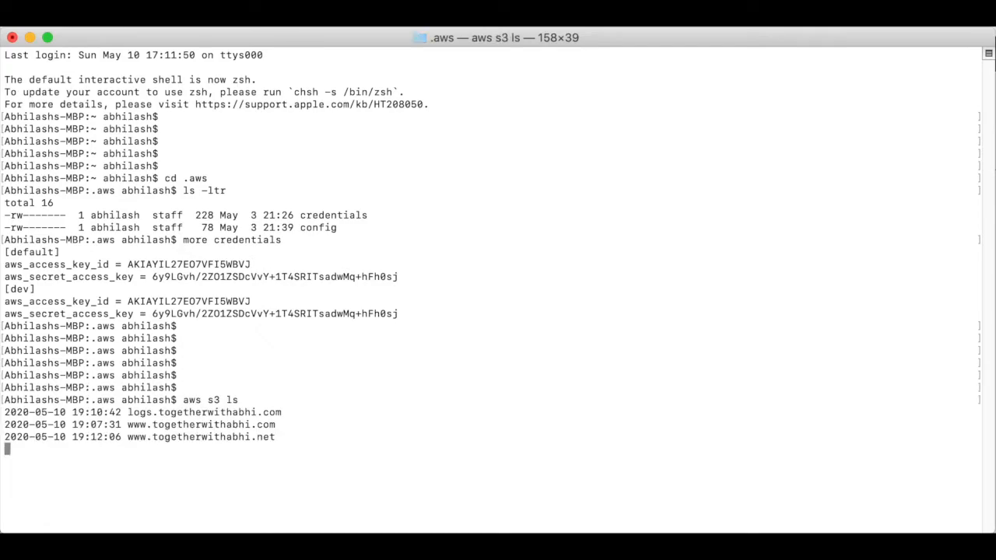
{"action": "key", "text": "Return"}
{"action": "key", "text": "Return"}
{"action": "key", "text": "Return"}
{"action": "key", "text": "Return"}
{"action": "key", "text": "Return"}
{"action": "key", "text": "Return"}
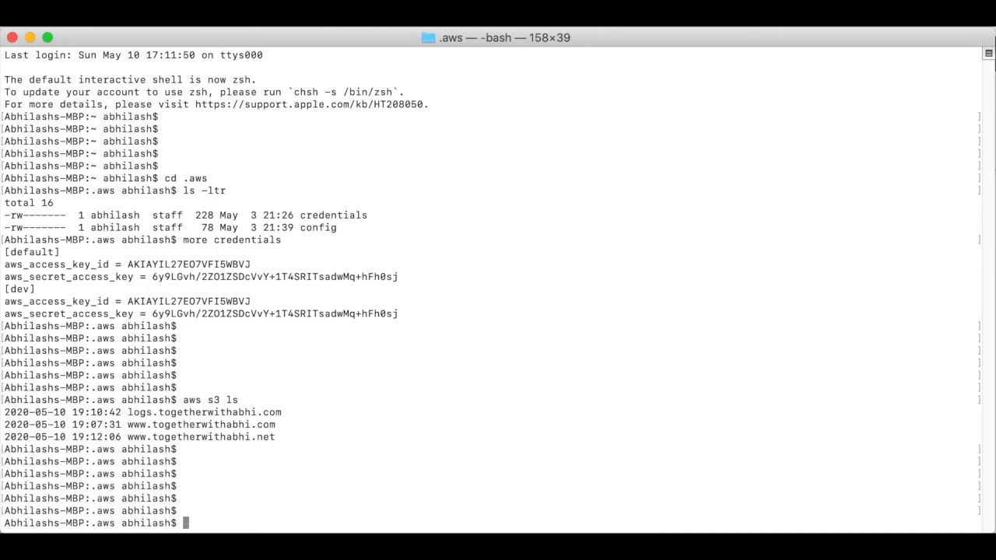
{"action": "type", "text": "aws s3 ls www.to"}
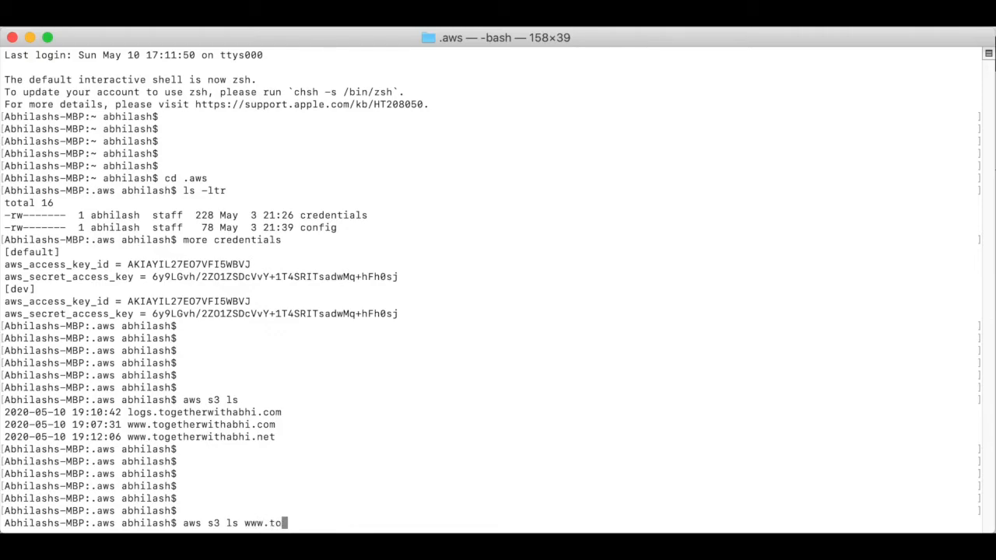
{"action": "type", "text": "getherwithabhi.com"}
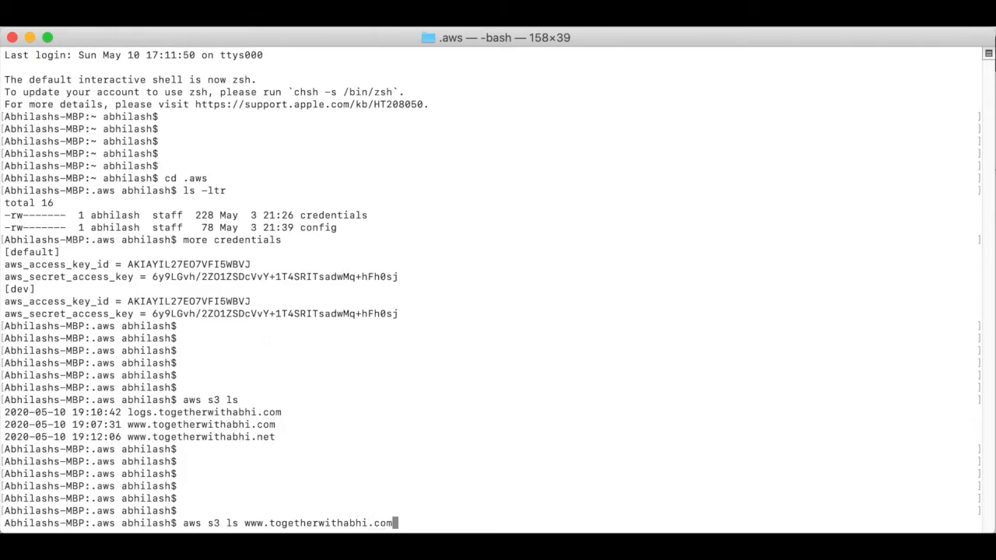
{"action": "key", "text": "Return"}
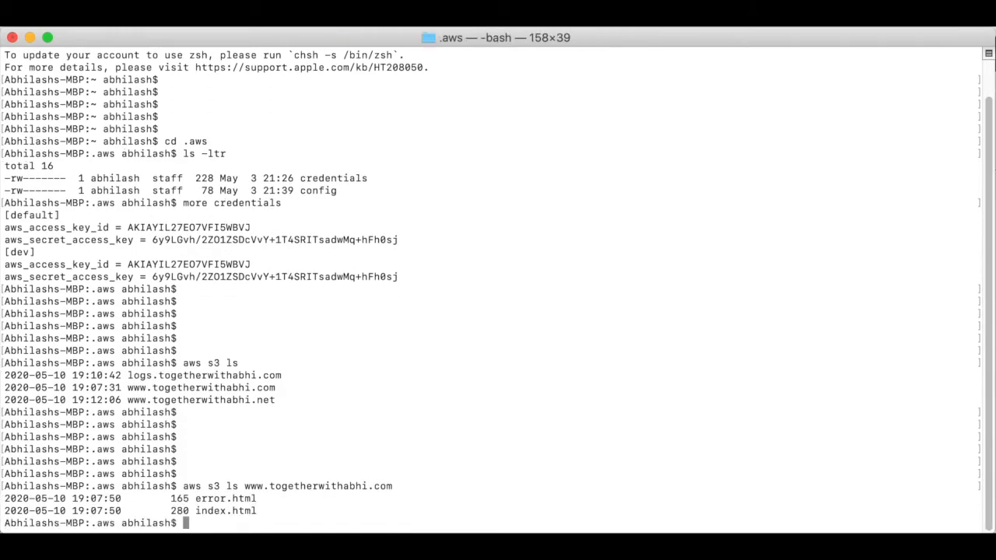
{"action": "key", "text": "Return"}
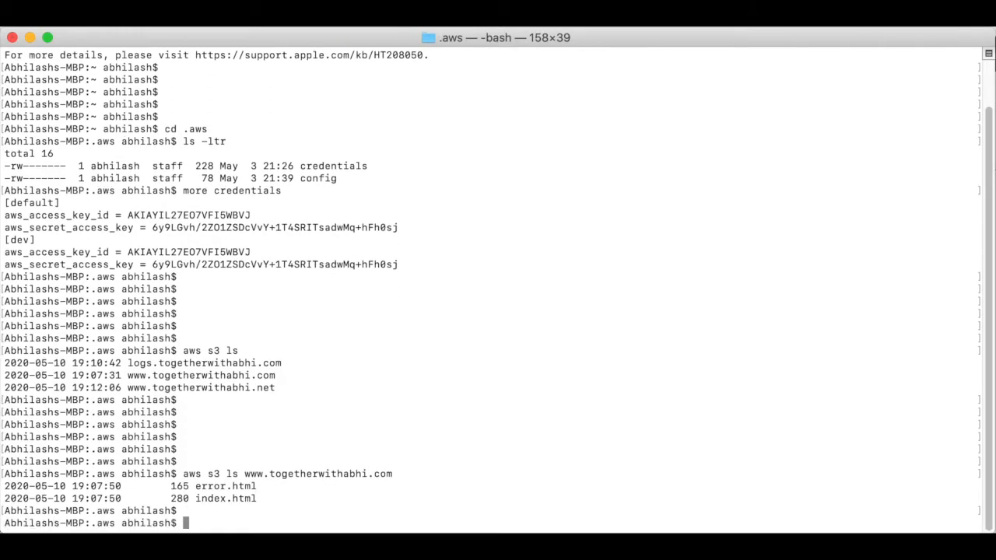
{"action": "key", "text": "Return"}
{"action": "key", "text": "Return"}
{"action": "key", "text": "Return"}
{"action": "key", "text": "Return"}
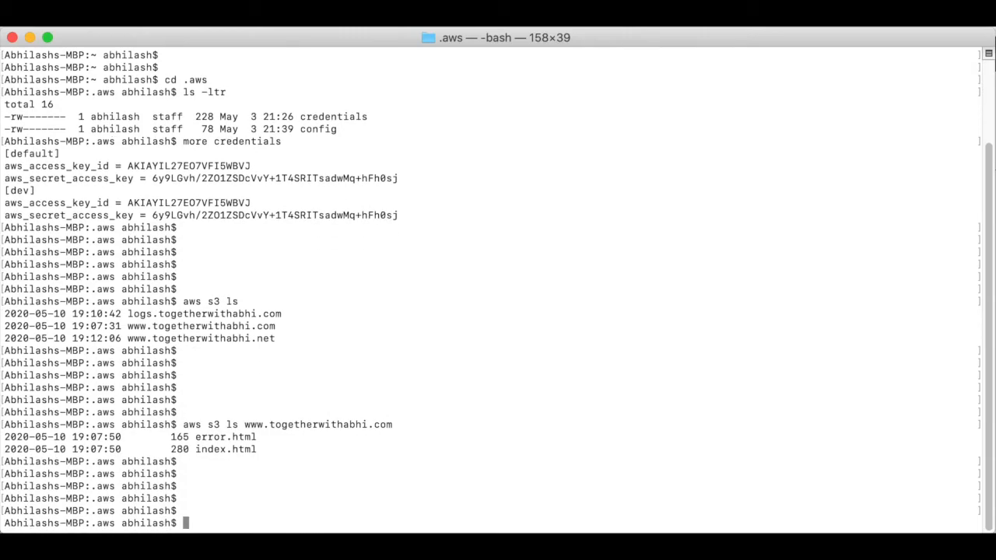
{"action": "key", "text": "Up"}
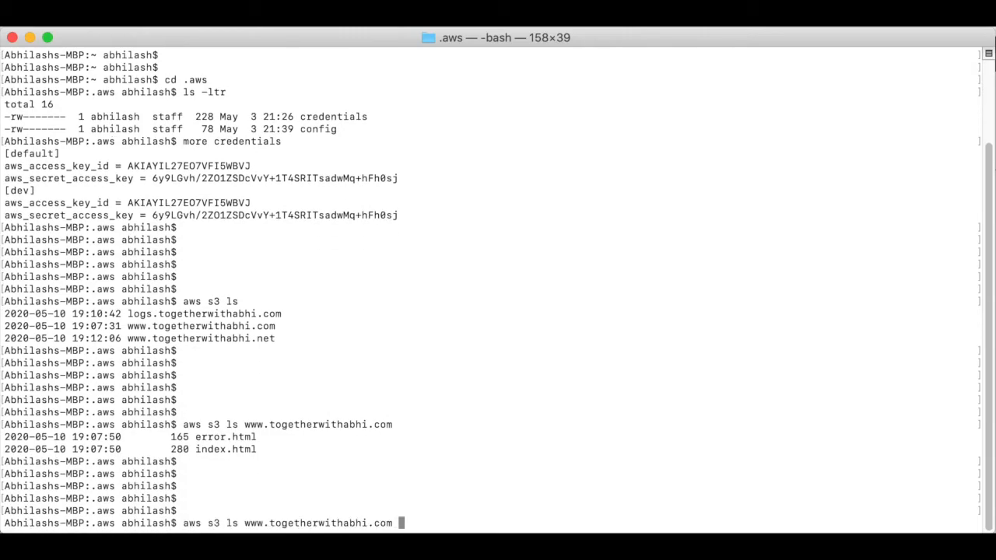
{"action": "type", "text": "--human-readable"}
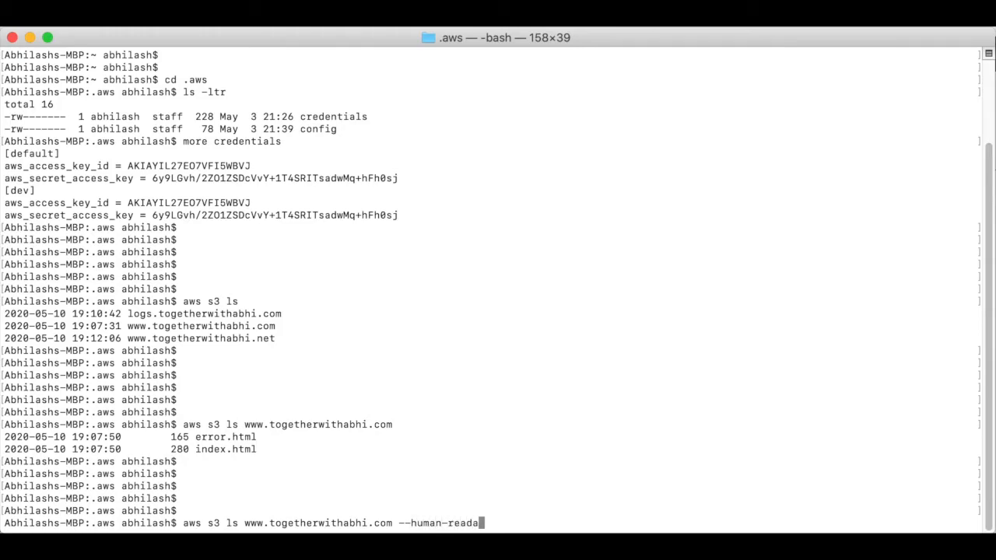
{"action": "key", "text": "Return"}
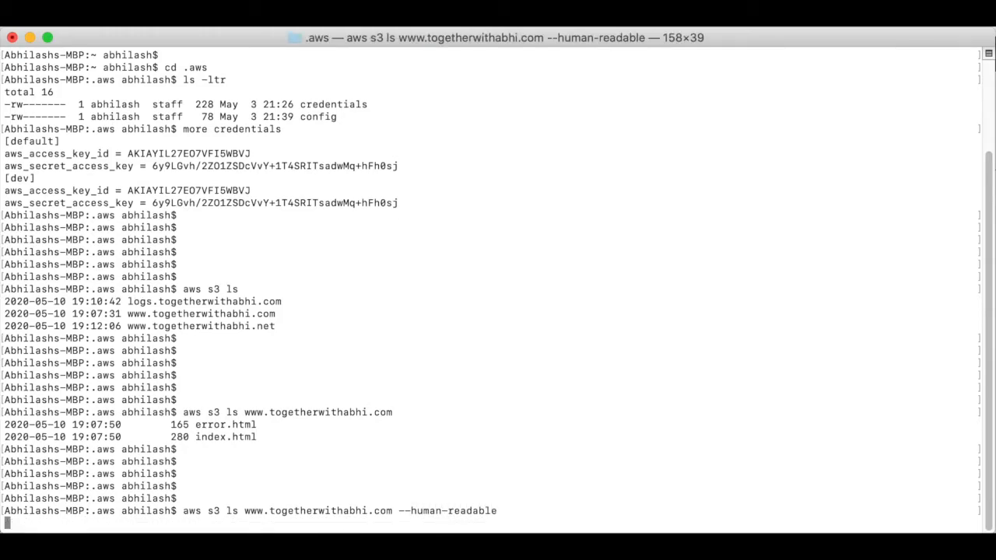
{"action": "key", "text": "Return"}
{"action": "key", "text": "Return"}
{"action": "key", "text": "Return"}
{"action": "key", "text": "Return"}
{"action": "key", "text": "Return"}
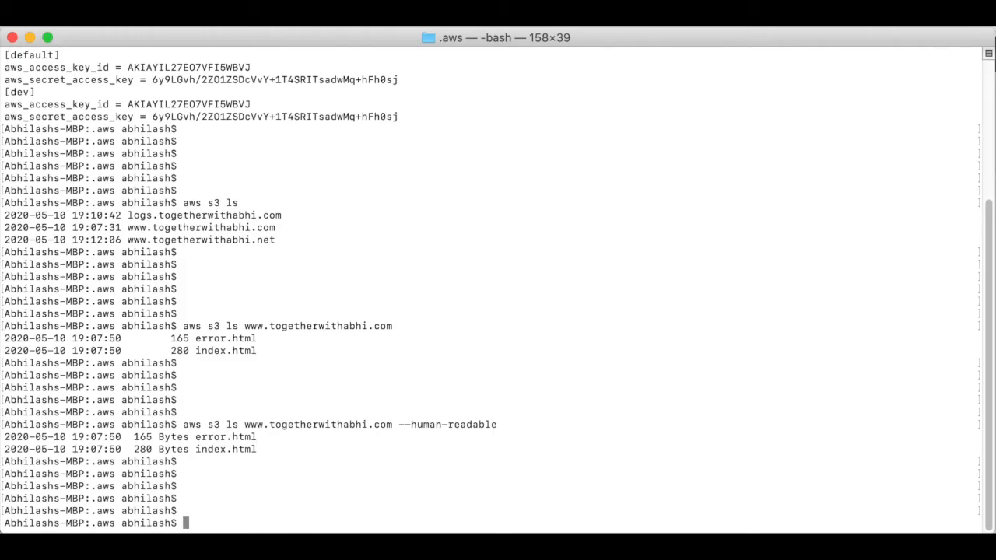
{"action": "type", "text": "aws s3 rm"}
{"action": "type", "text": "s3://www"}
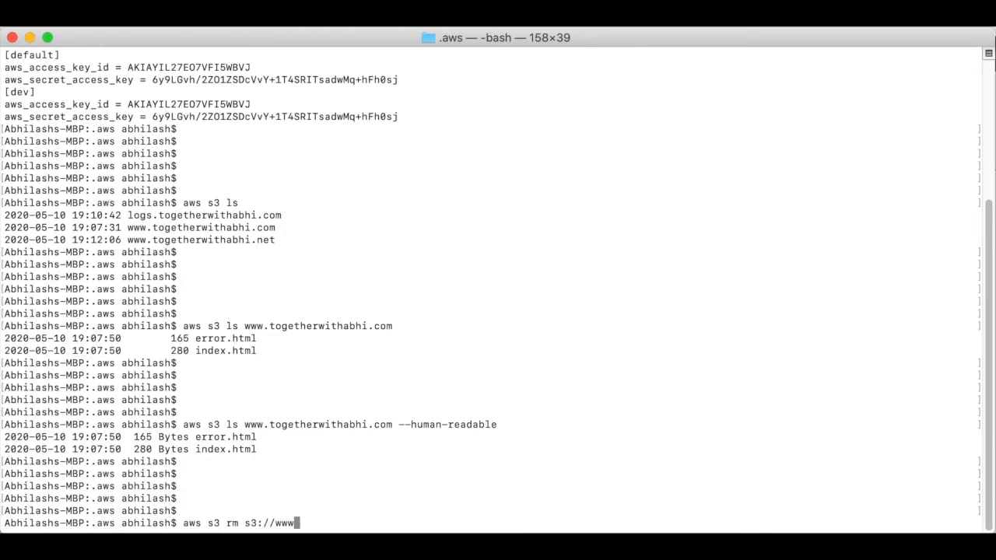
{"action": "type", "text": ".togetherwithabhi"}
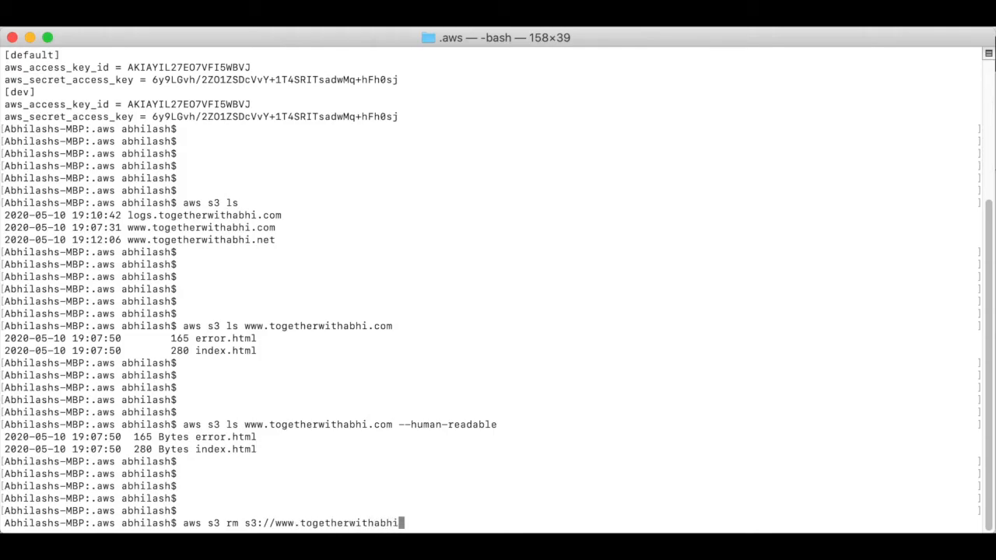
{"action": "type", "text": ".com/error.html"}
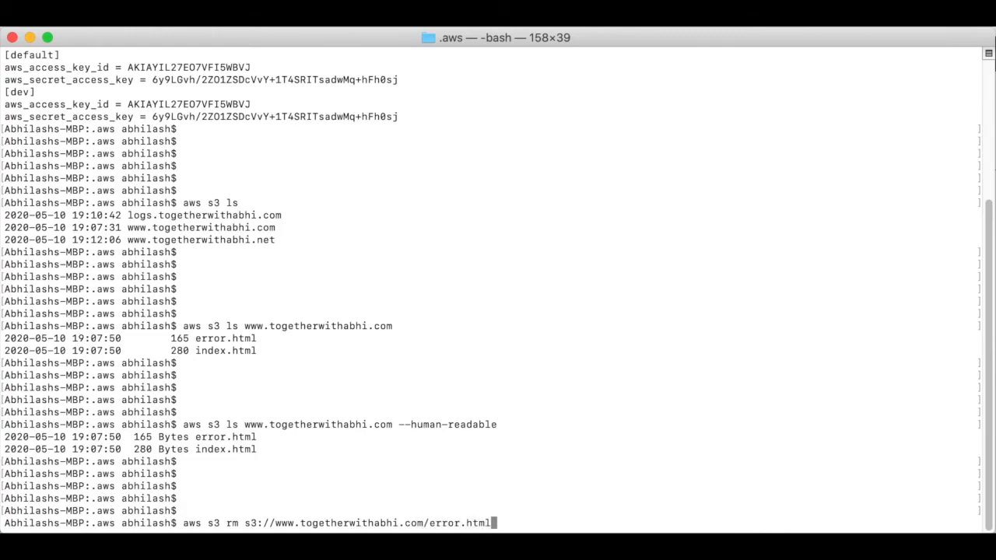
{"action": "key", "text": "Return"}
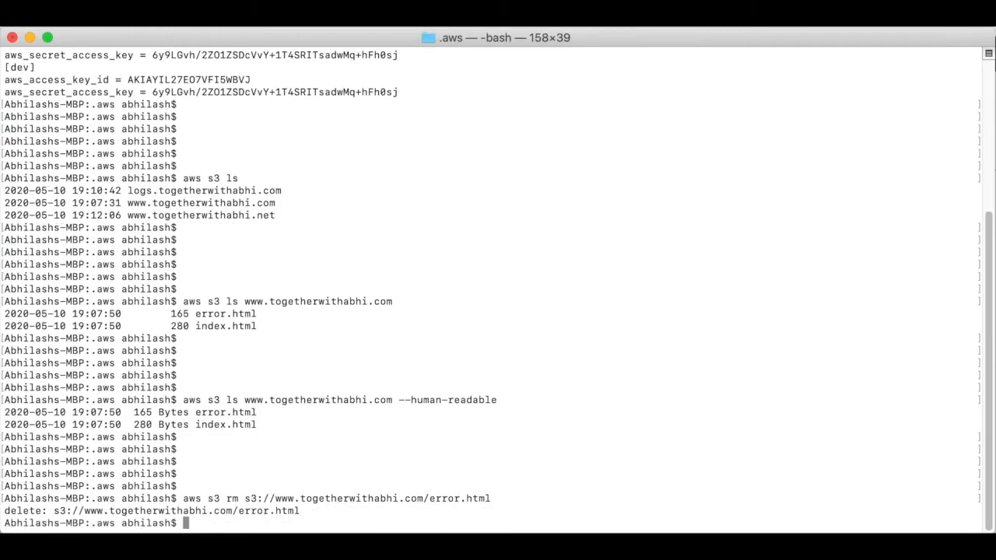
{"action": "key", "text": "Return"}
{"action": "key", "text": "Return"}
{"action": "key", "text": "Return"}
{"action": "key", "text": "Return"}
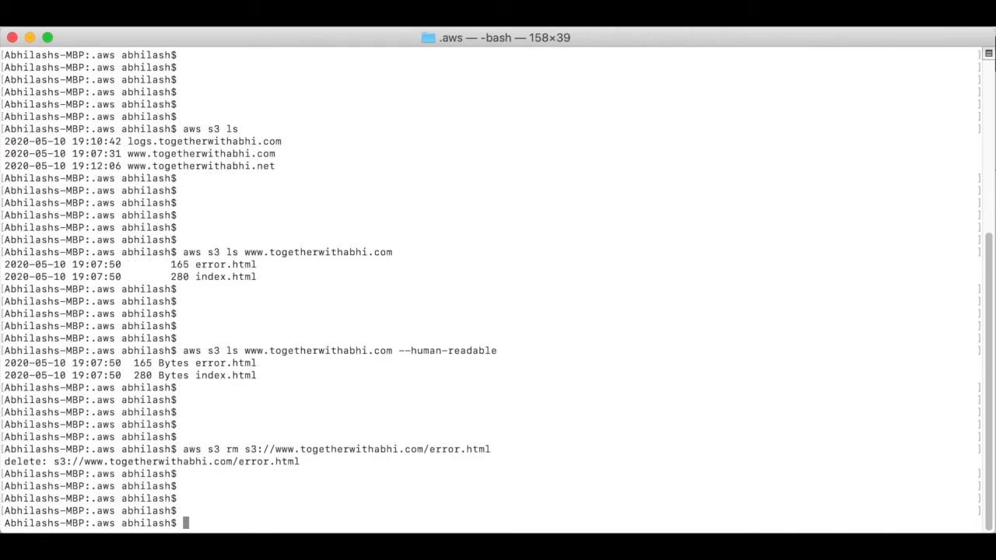
{"action": "key", "text": "Up"}
{"action": "key", "text": "BackSpace"}
{"action": "key", "text": "BackSpace"}
{"action": "key", "text": "BackSpace"}
{"action": "key", "text": "BackSpace"}
{"action": "key", "text": "BackSpace"}
{"action": "key", "text": "BackSpace"}
{"action": "key", "text": "BackSpace"}
{"action": "key", "text": "BackSpace"}
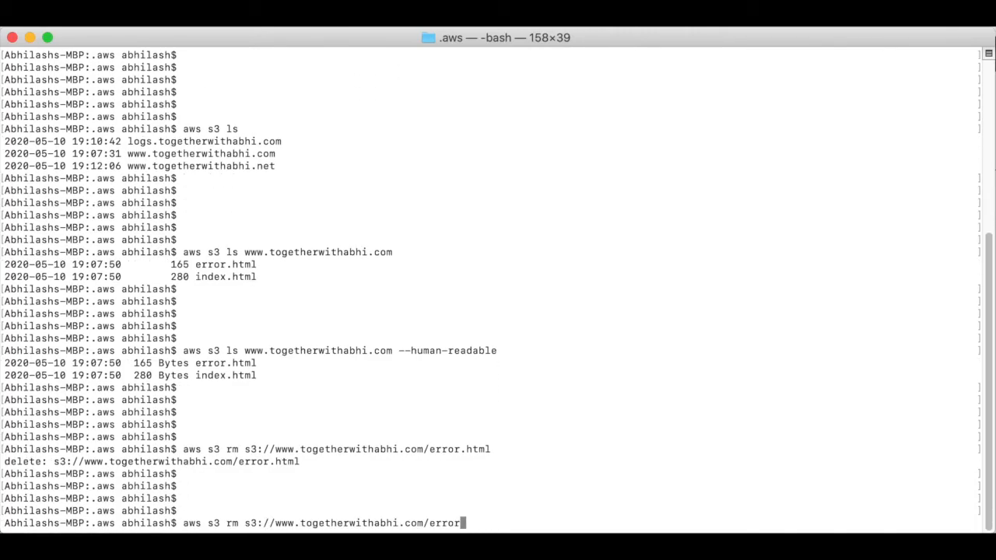
{"action": "key", "text": "BackSpace"}
{"action": "key", "text": "BackSpace"}
{"action": "key", "text": "BackSpace"}
{"action": "type", "text": "--recursive"}
{"action": "key", "text": "Return"}
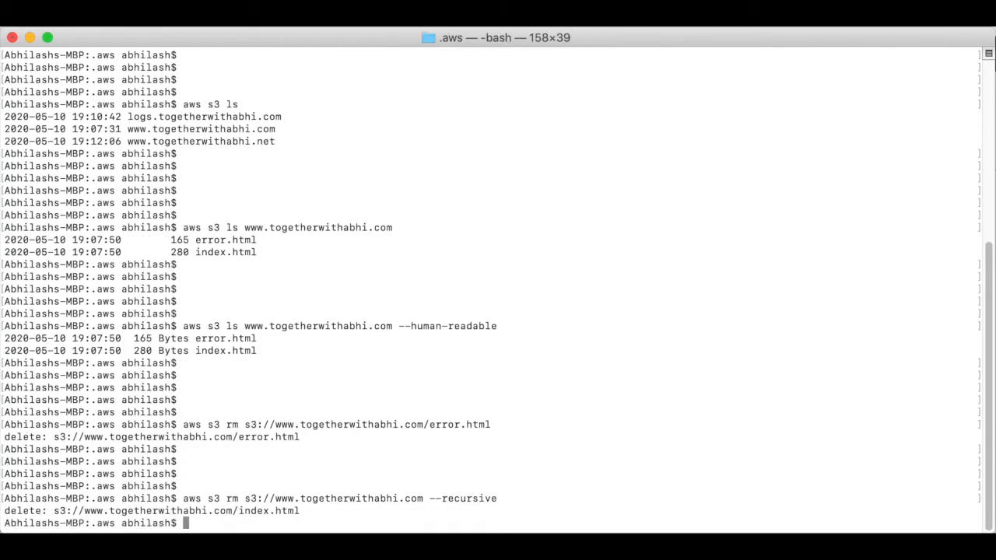
{"action": "key", "text": "Return"}
{"action": "key", "text": "Return"}
{"action": "key", "text": "Return"}
{"action": "key", "text": "Return"}
{"action": "key", "text": "Return"}
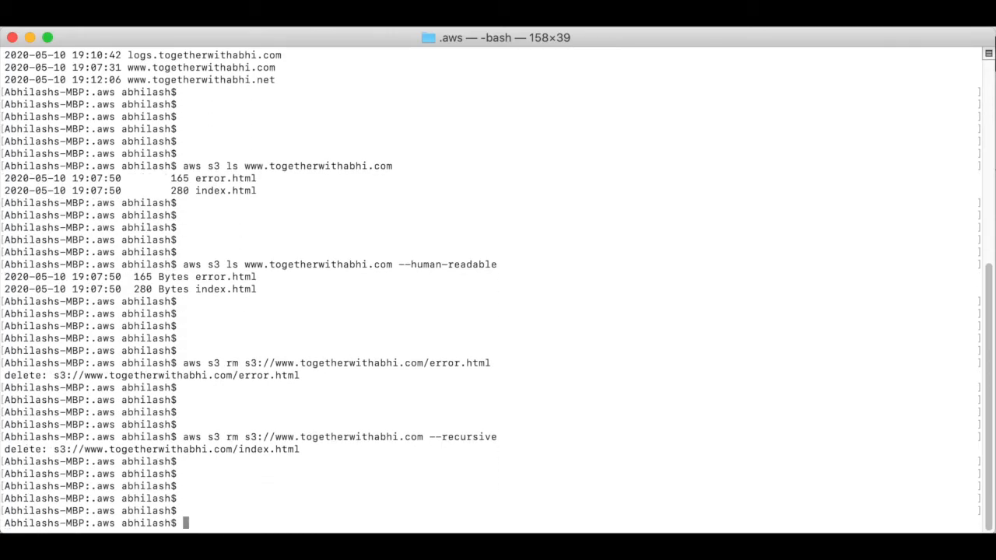
{"action": "key", "text": "Up"}
{"action": "key", "text": "Up"}
{"action": "key", "text": "Up"}
{"action": "key", "text": "Up"}
{"action": "key", "text": "Up"}
{"action": "key", "text": "Down"}
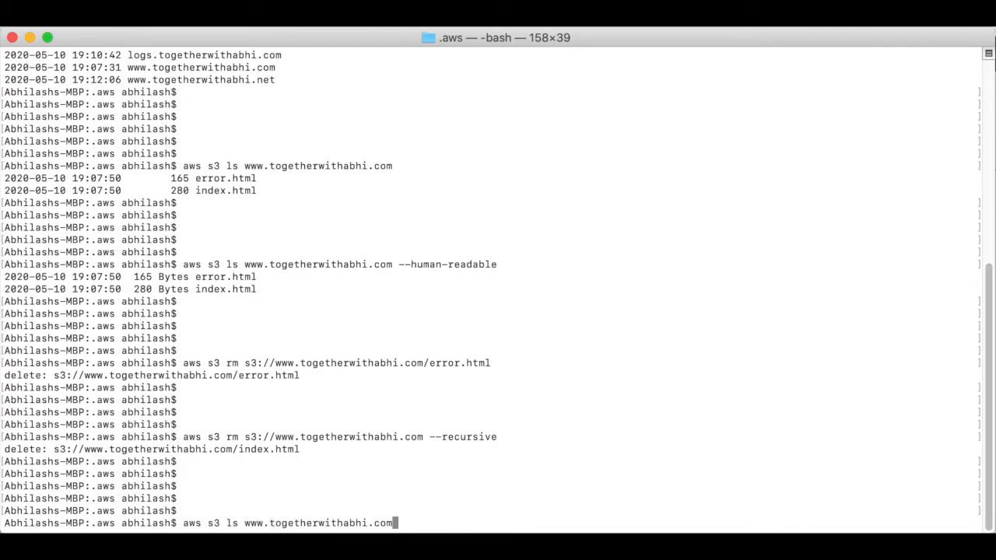
{"action": "key", "text": "Return"}
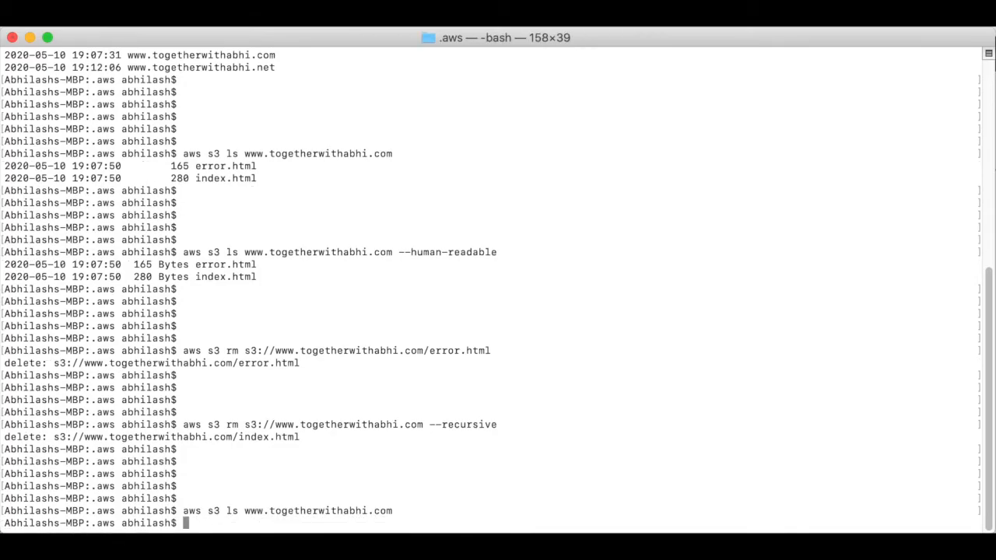
{"action": "key", "text": "Return"}
{"action": "key", "text": "Return"}
{"action": "key", "text": "Return"}
{"action": "key", "text": "Return"}
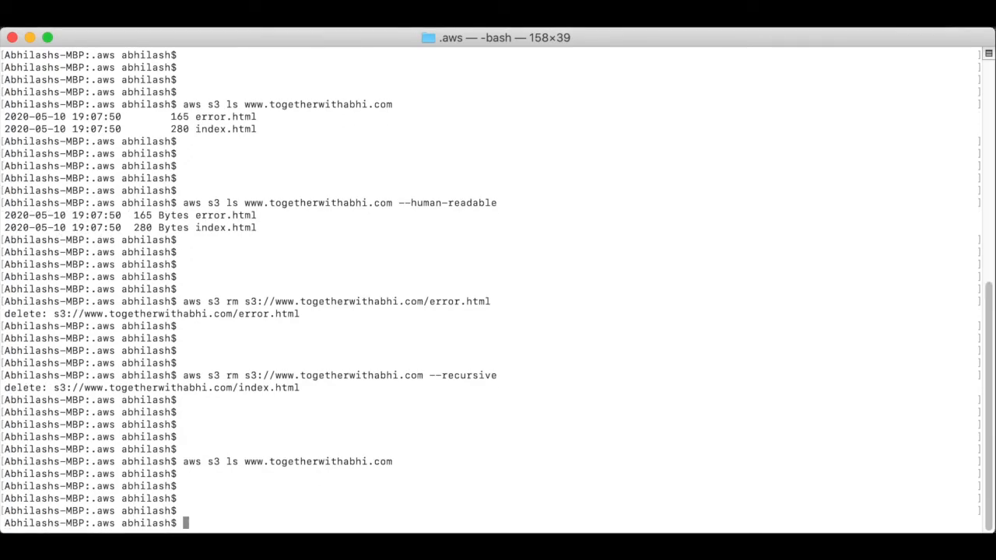
{"action": "type", "text": "aws s3api delete-bucket --bucket  www.togetherwithabhi.com --region ap-south-1"}
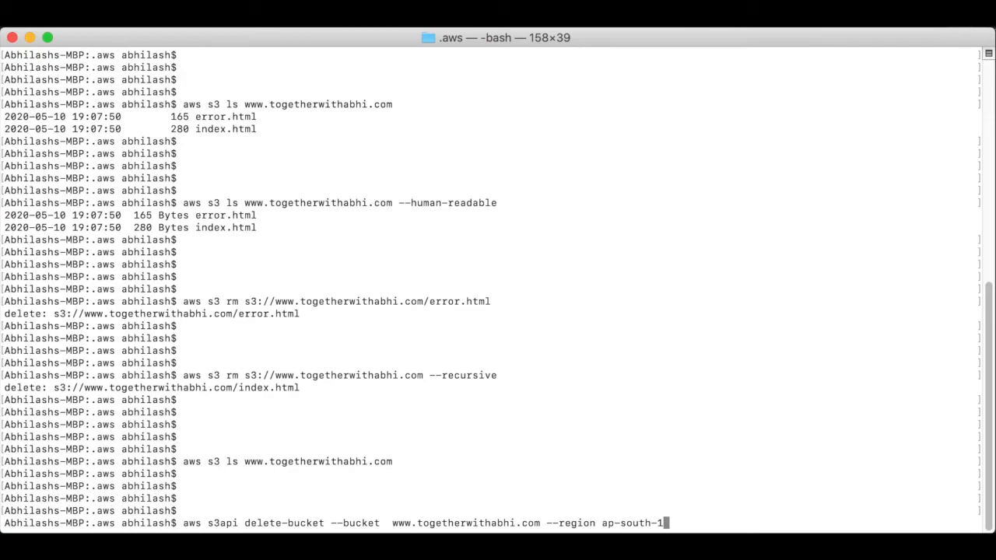
{"action": "key", "text": "Return"}
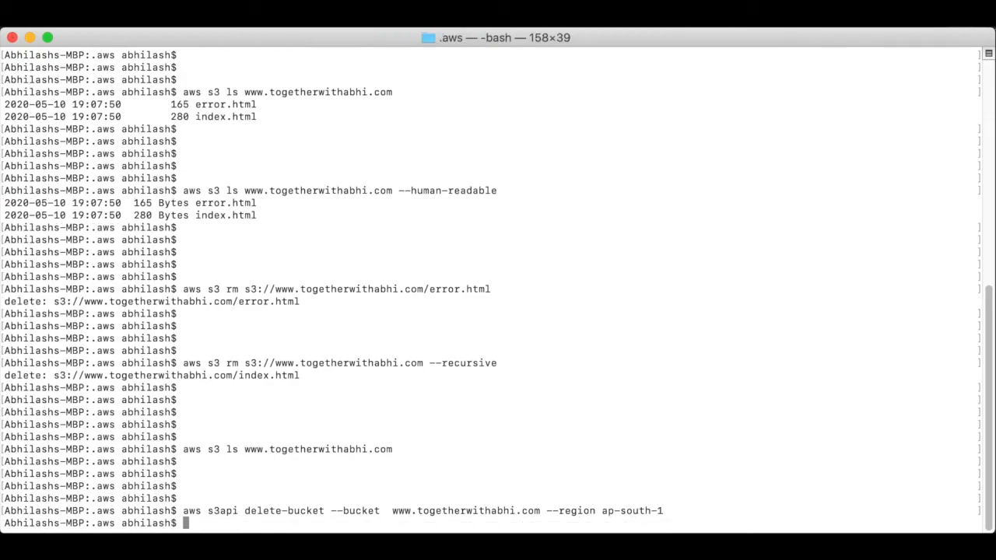
{"action": "key", "text": "Return"}
{"action": "key", "text": "Return"}
{"action": "key", "text": "Return"}
{"action": "key", "text": "Return"}
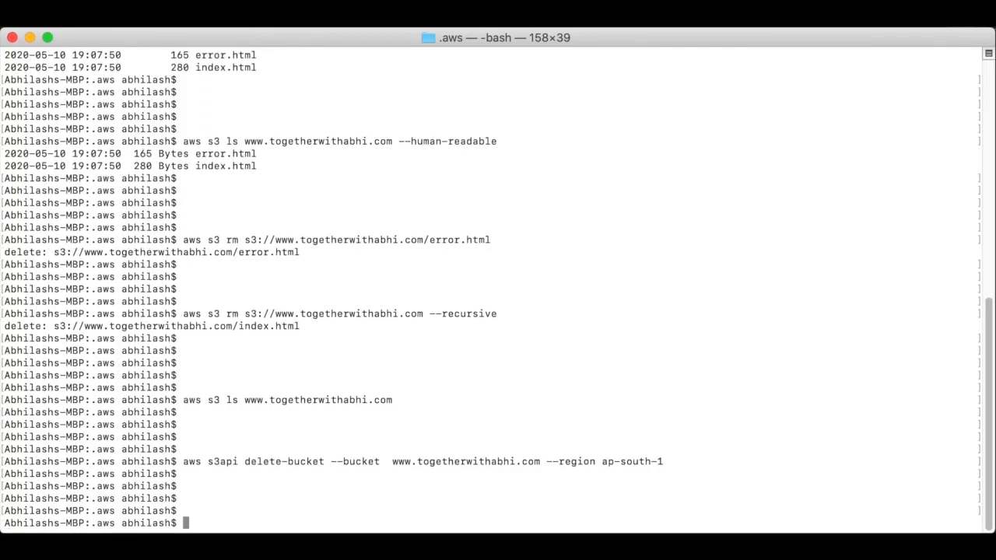
Step: List the account's remaining buckets by running aws s3 ls again
{"action": "type", "text": "aws s3 ls"}
{"action": "key", "text": "Return"}
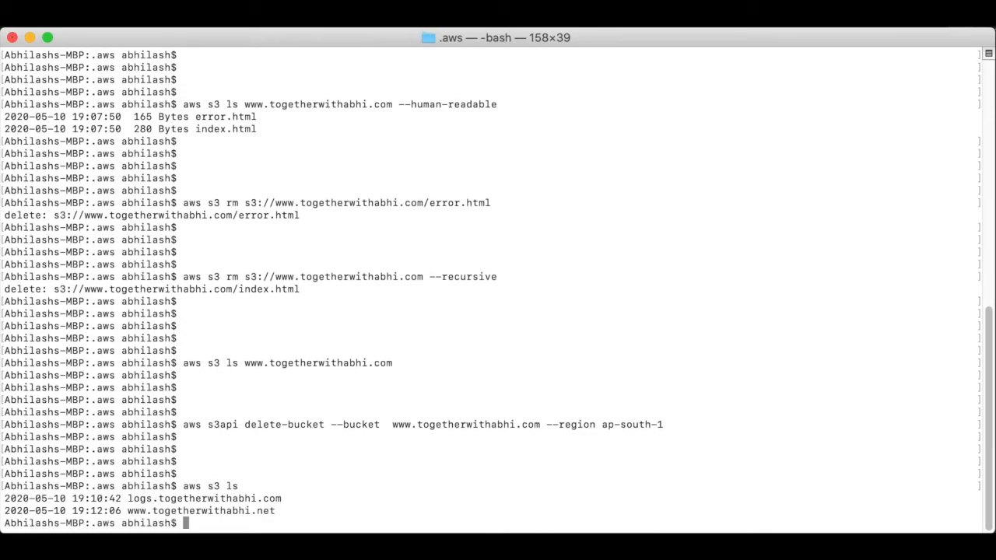
{"action": "key", "text": "Return"}
{"action": "key", "text": "Return"}
{"action": "key", "text": "Return"}
{"action": "key", "text": "Return"}
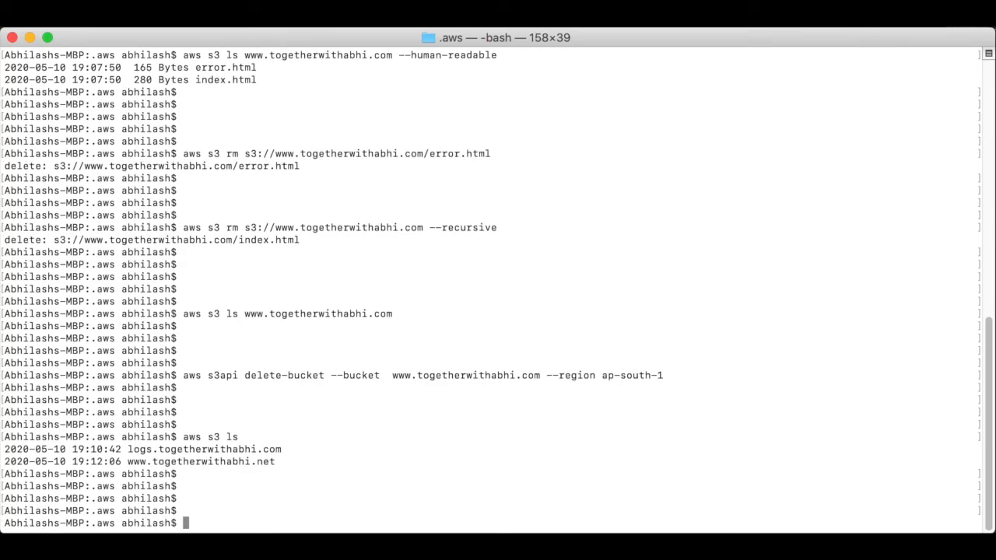
Step: Reuse the previous delete-bucket command to delete the logs.togetherwithabhi.com bucket in region ap-south-1
{"action": "key", "text": "Up"}
{"action": "key", "text": "Up"}
{"action": "key", "text": "BackSpace"}
{"action": "key", "text": "BackSpace"}
{"action": "key", "text": "BackSpace"}
{"action": "key", "text": "BackSpace"}
{"action": "key", "text": "BackSpace"}
{"action": "key", "text": "BackSpace"}
{"action": "key", "text": "BackSpace"}
{"action": "key", "text": "BackSpace"}
{"action": "key", "text": "BackSpace"}
{"action": "key", "text": "BackSpace"}
{"action": "key", "text": "BackSpace"}
{"action": "key", "text": "BackSpace"}
{"action": "key", "text": "BackSpace"}
{"action": "key", "text": "BackSpace"}
{"action": "key", "text": "BackSpace"}
{"action": "key", "text": "BackSpace"}
{"action": "key", "text": "BackSpace"}
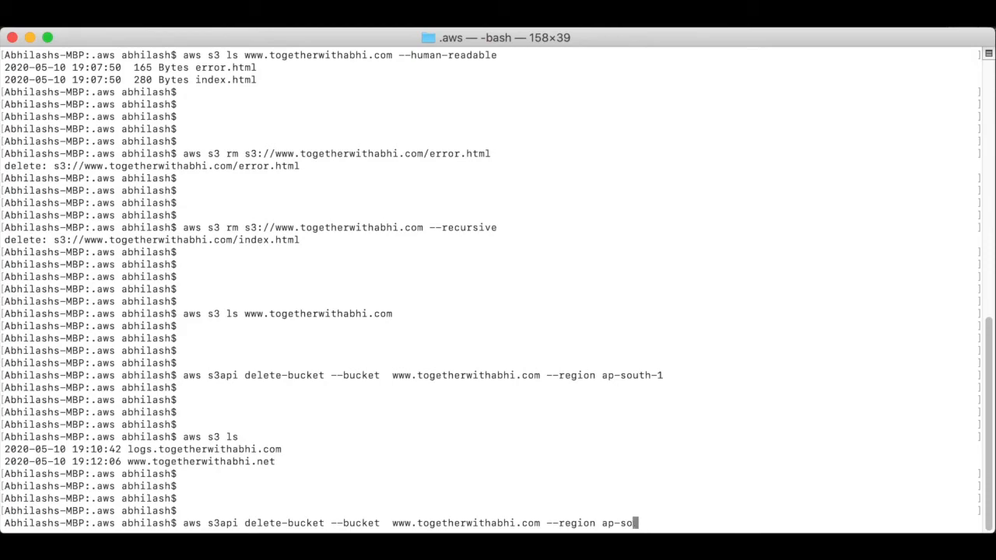
{"action": "key", "text": "BackSpace"}
{"action": "key", "text": "BackSpace"}
{"action": "key", "text": "BackSpace"}
{"action": "key", "text": "BackSpace"}
{"action": "key", "text": "BackSpace"}
{"action": "key", "text": "BackSpace"}
{"action": "key", "text": "BackSpace"}
{"action": "key", "text": "BackSpace"}
{"action": "key", "text": "BackSpace"}
{"action": "key", "text": "BackSpace"}
{"action": "key", "text": "BackSpace"}
{"action": "key", "text": "BackSpace"}
{"action": "key", "text": "BackSpace"}
{"action": "key", "text": "BackSpace"}
{"action": "key", "text": "BackSpace"}
{"action": "key", "text": "BackSpace"}
{"action": "key", "text": "BackSpace"}
{"action": "key", "text": "BackSpace"}
{"action": "key", "text": "BackSpace"}
{"action": "key", "text": "BackSpace"}
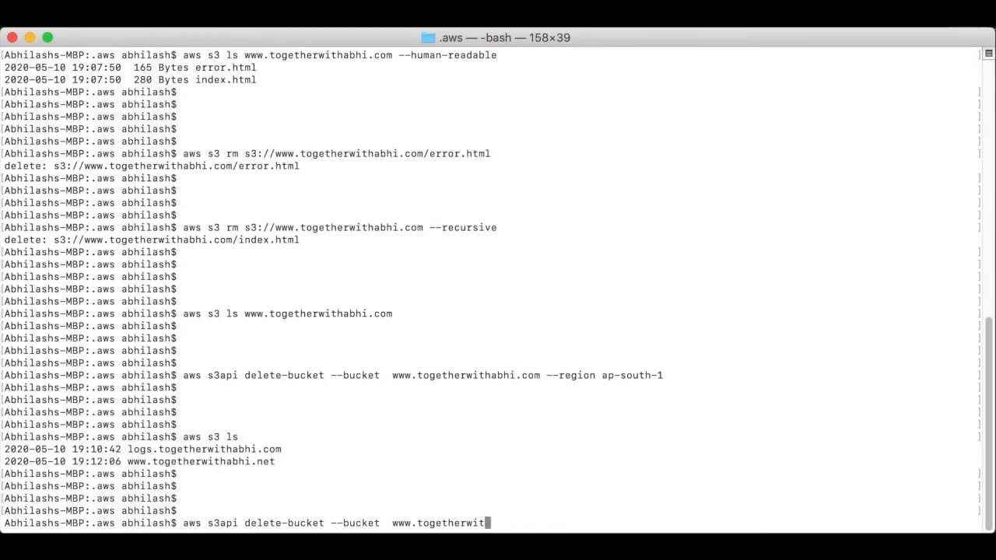
{"action": "key", "text": "BackSpace"}
{"action": "key", "text": "BackSpace"}
{"action": "key", "text": "BackSpace"}
{"action": "type", "text": "logs."}
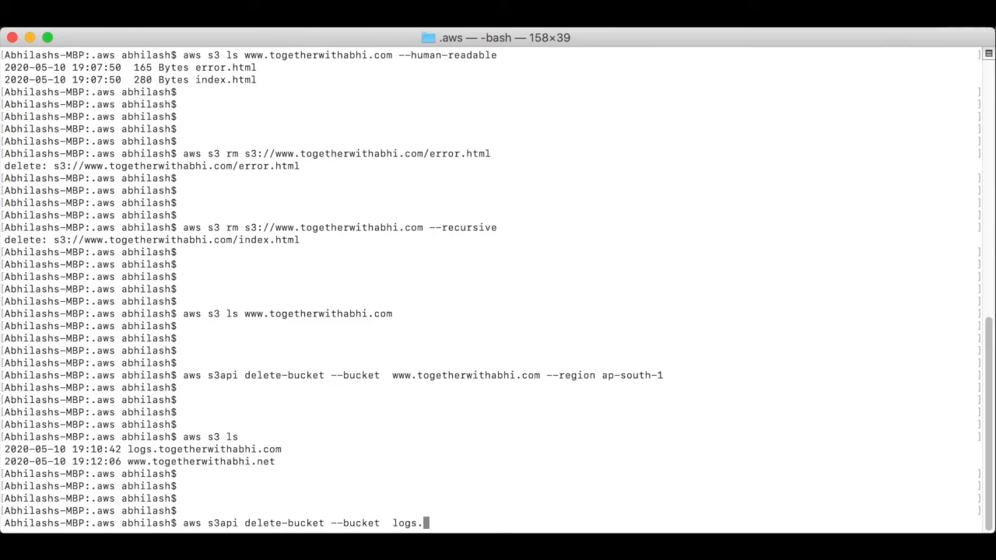
{"action": "type", "text": "togetherwithabhi.com"}
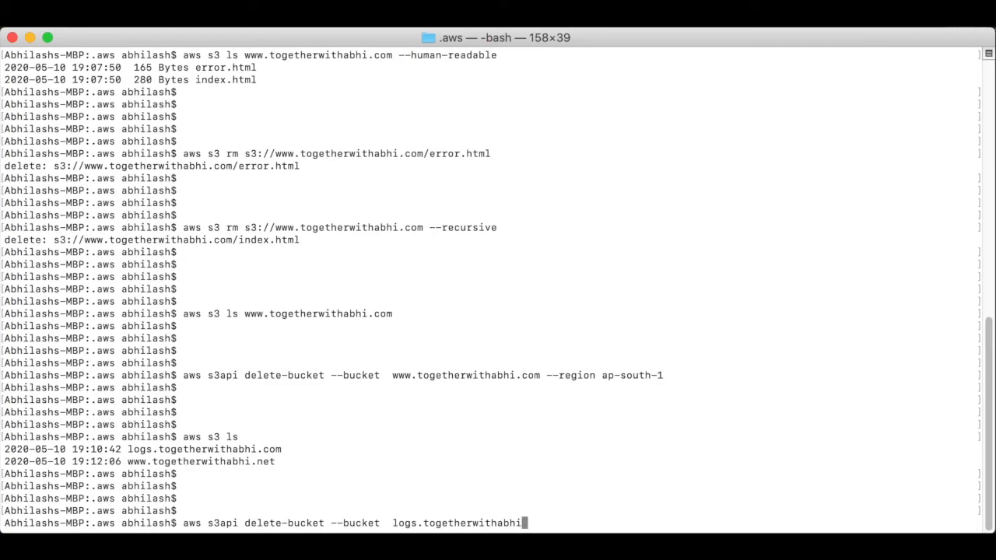
{"action": "type", "text": "--region ap-south-"}
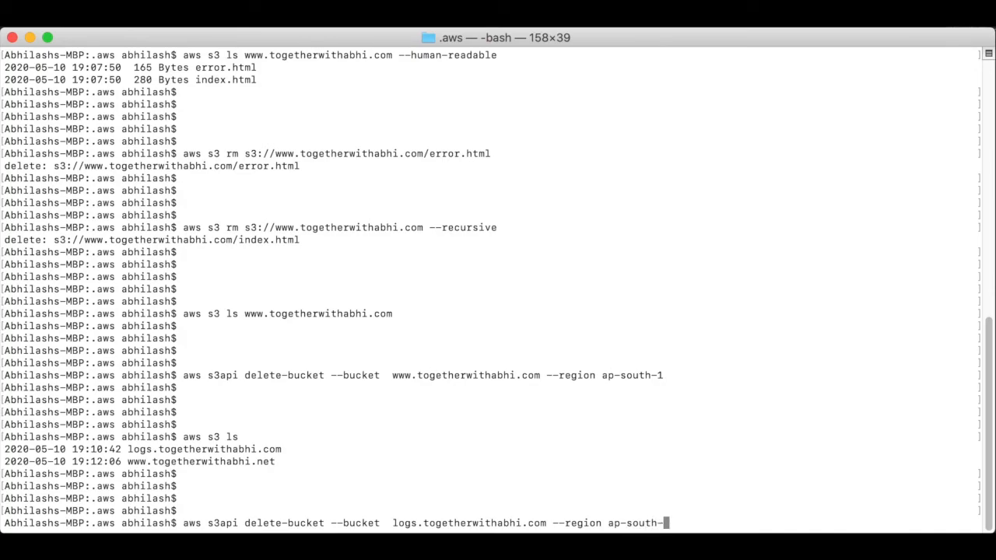
{"action": "type", "text": "1"}
{"action": "key", "text": "Return"}
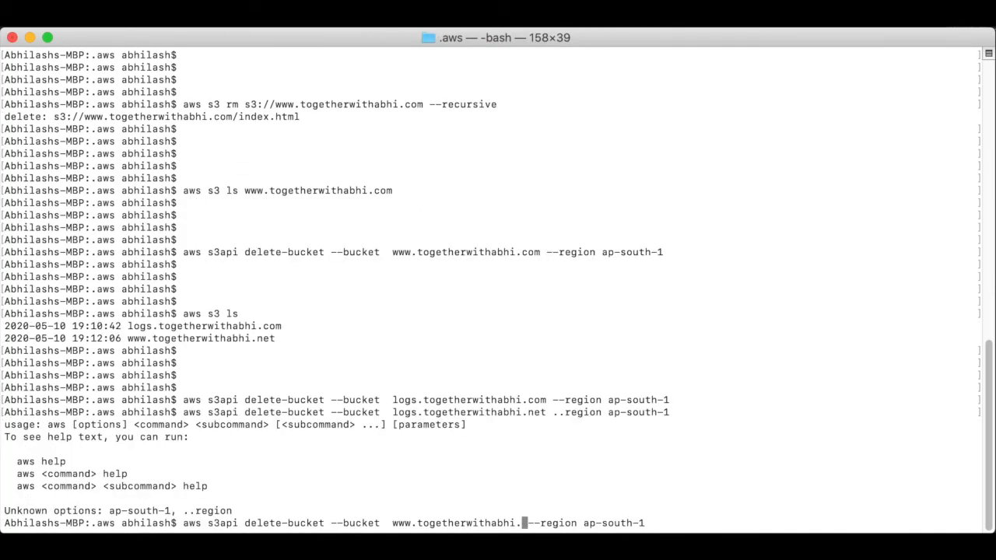
{"action": "type", "text": "net --region ap-south-1"}
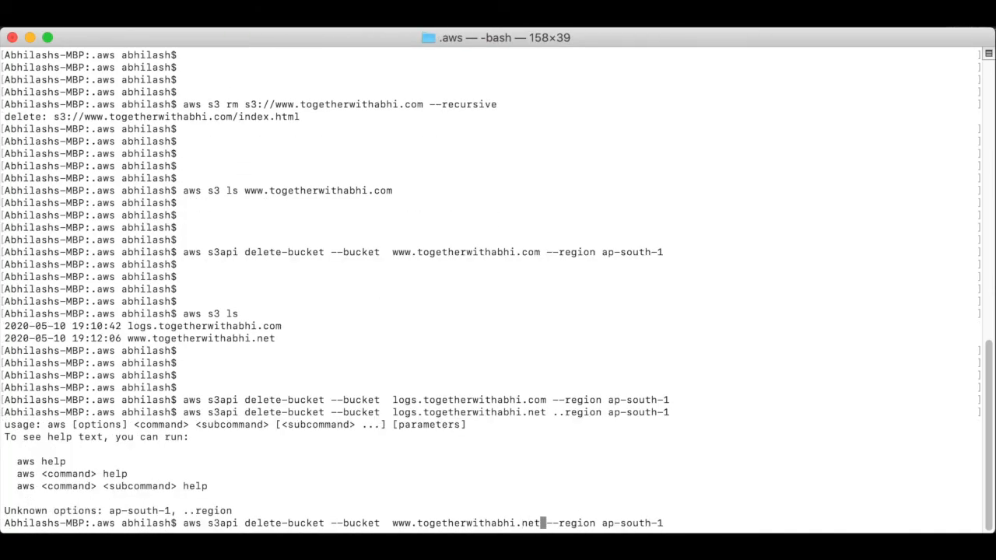
{"action": "key", "text": "Return"}
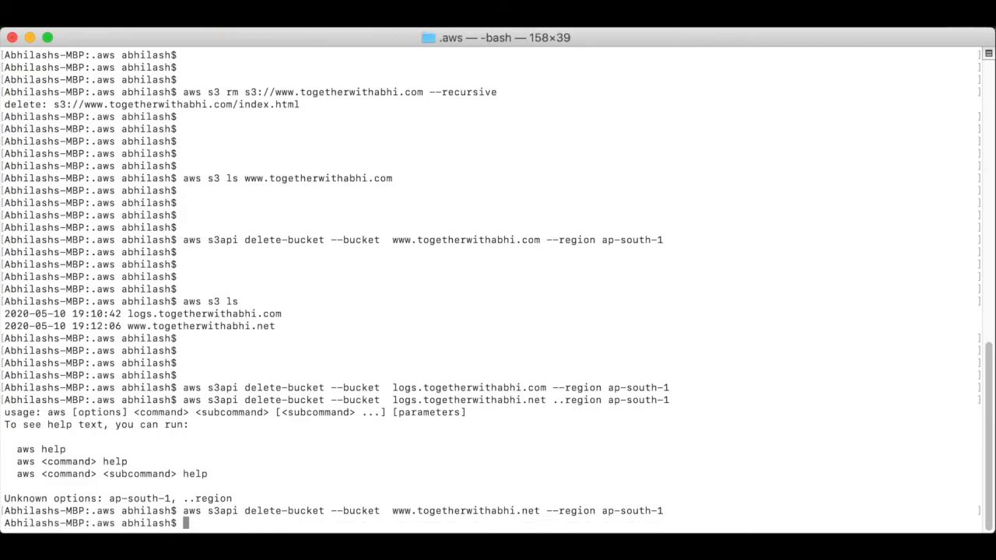
{"action": "key", "text": "Return"}
{"action": "key", "text": "Return"}
{"action": "key", "text": "Return"}
{"action": "type", "text": "aws s3 ls"}
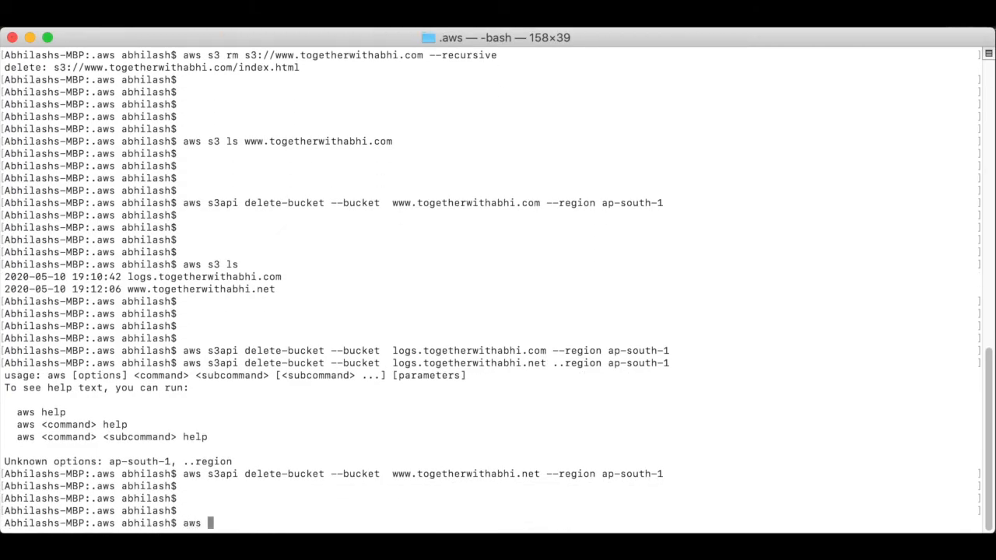
{"action": "key", "text": "Return"}
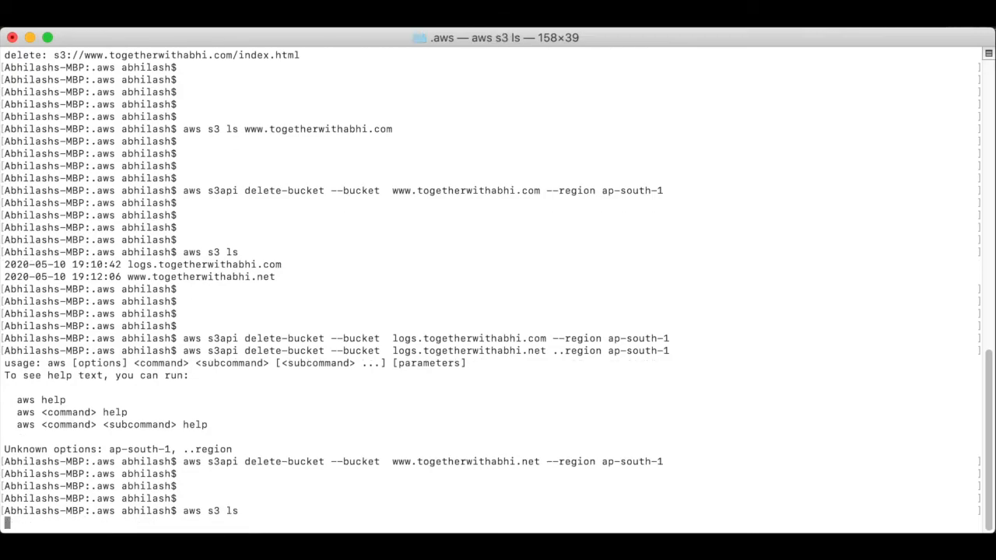
{"action": "key", "text": "Return"}
{"action": "key", "text": "Return"}
{"action": "key", "text": "Return"}
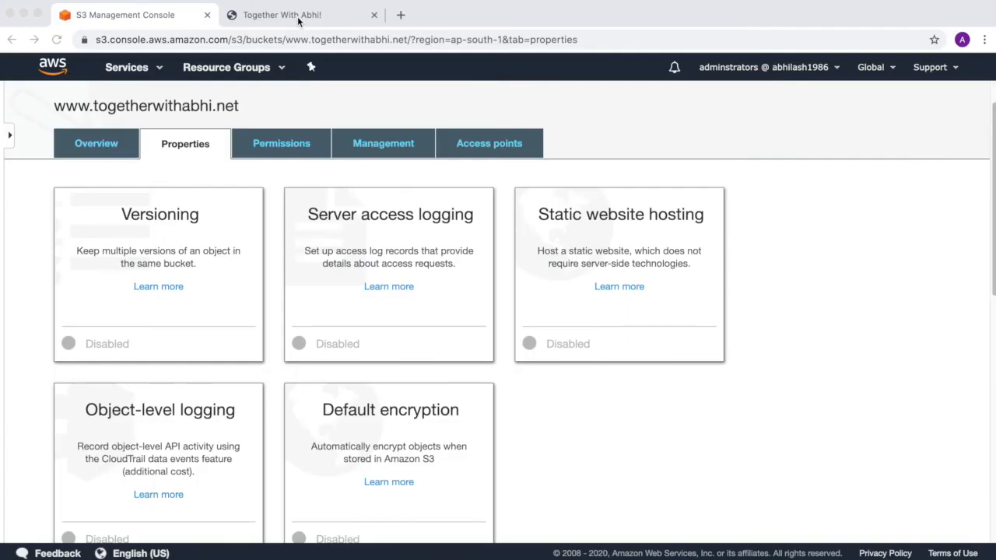
Step: Switch to the browser, reload the togetherwithabhi.com website's abc.html page, and open the Amazon S3 bucket list in the management console
{"action": "left_click", "coordinate": [298, 17]}
{"action": "left_click", "coordinate": [54, 41]}
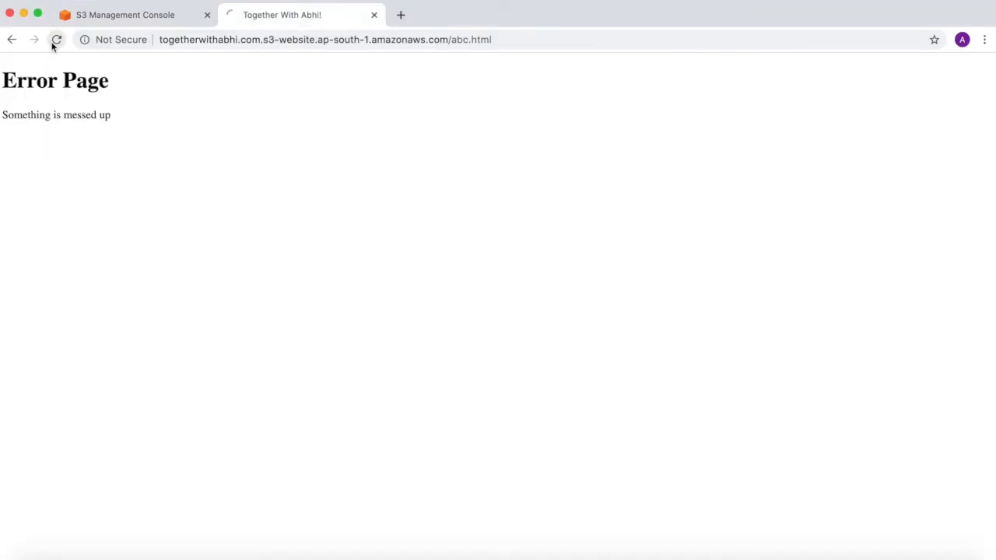
{"action": "left_click", "coordinate": [134, 17]}
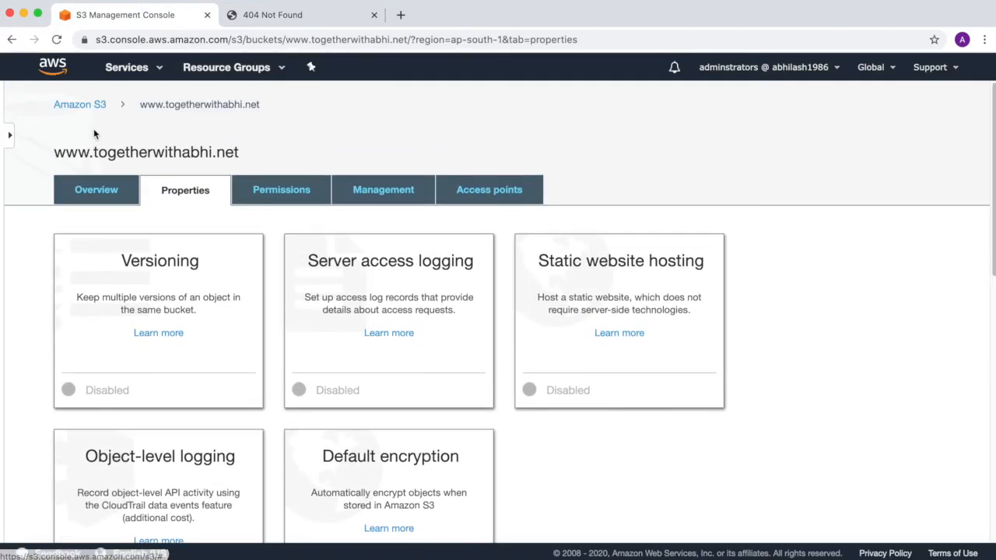
{"action": "left_click", "coordinate": [81, 107]}
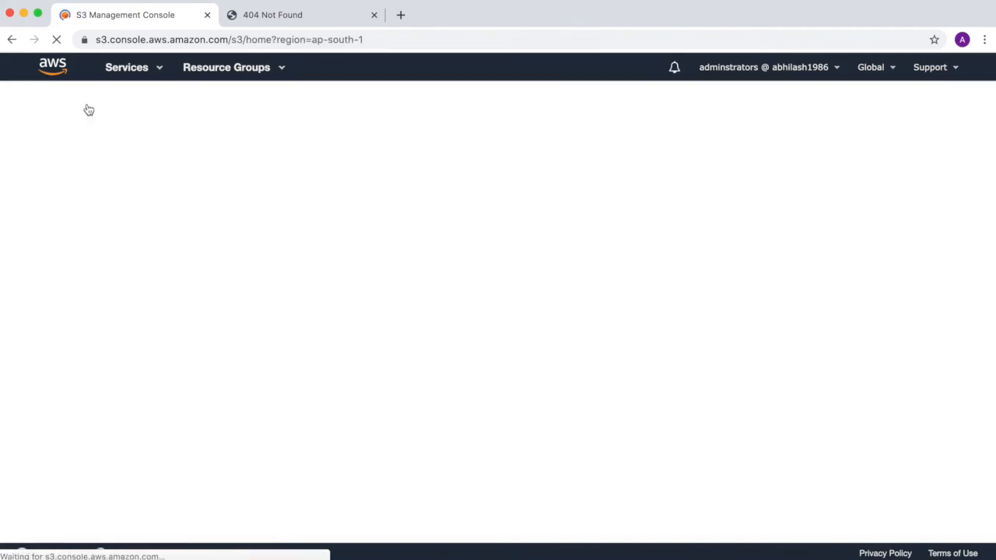